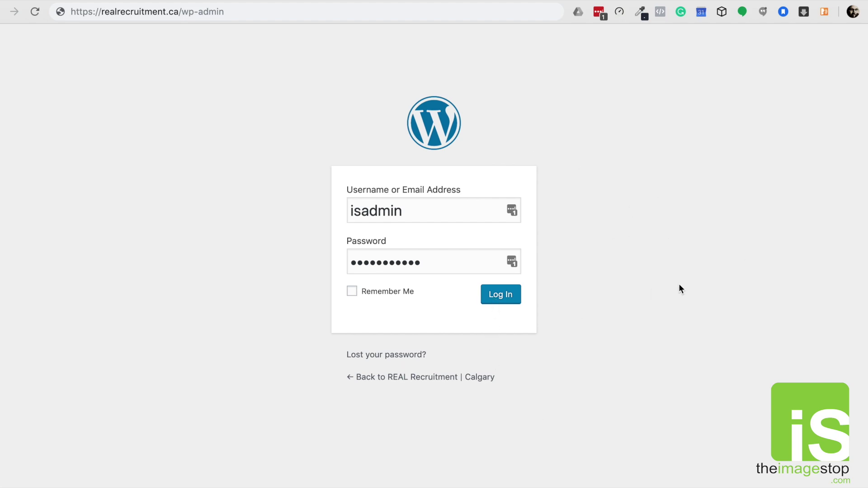
Step: Log in to the WordPress admin with the prefilled credentials and hide the WordPress Events and News box on the dashboard
click(498, 294)
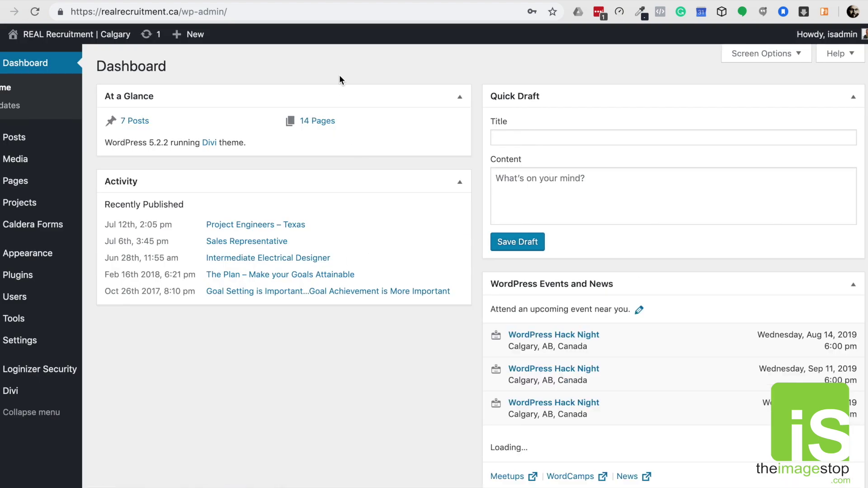
click(853, 288)
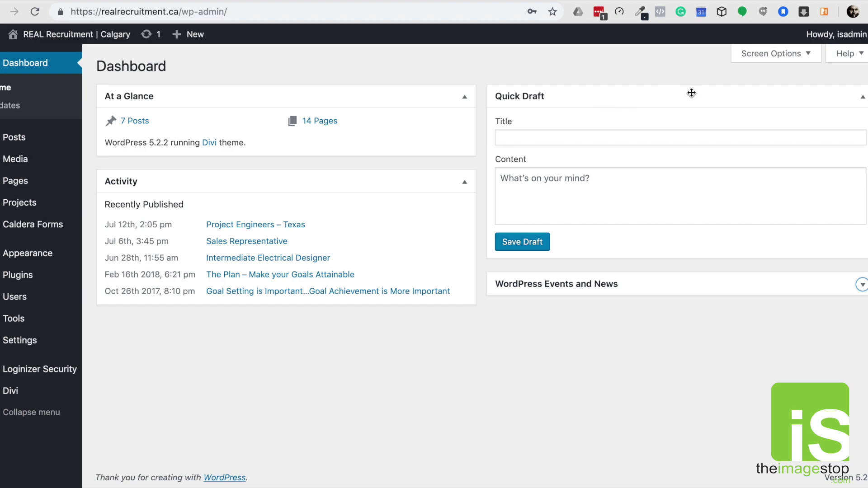
click(755, 59)
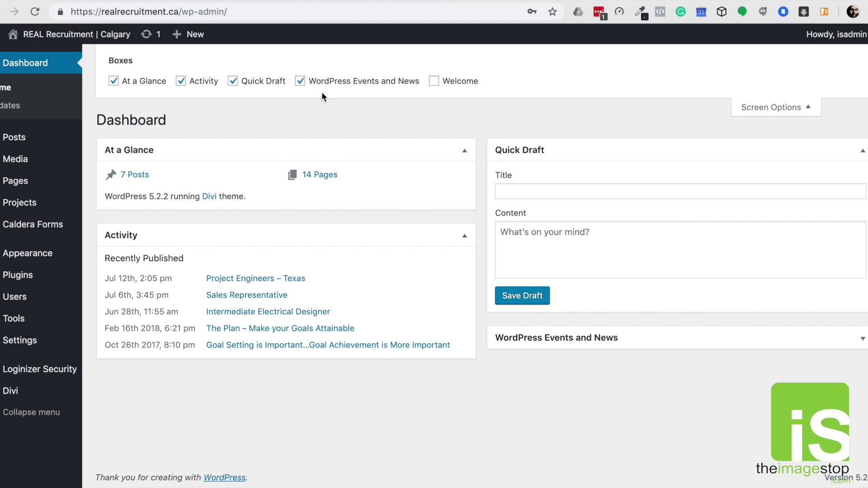
click(300, 83)
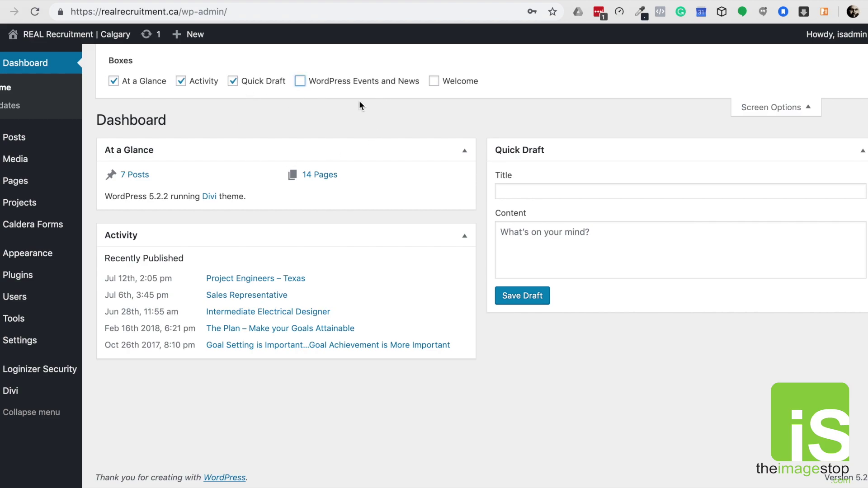
Step: Try switching the dashboard's Welcome and Activity boxes, restoring each to its previous state
click(434, 83)
click(434, 82)
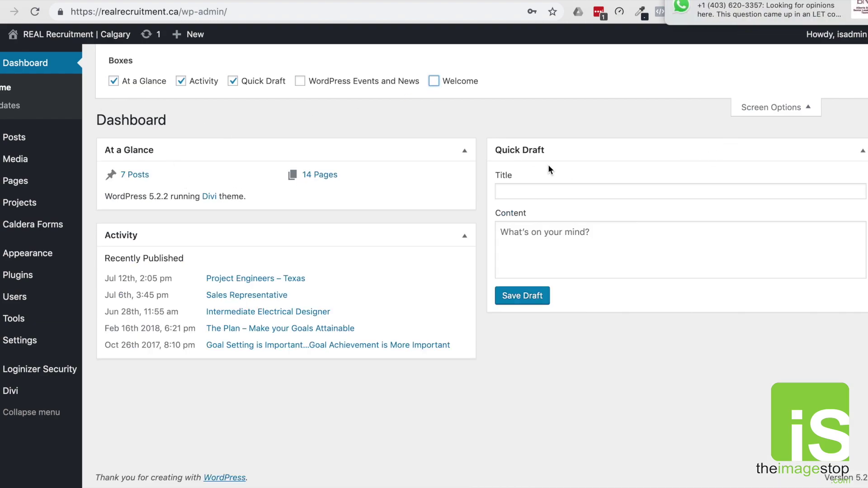
mouse_move(842, 2)
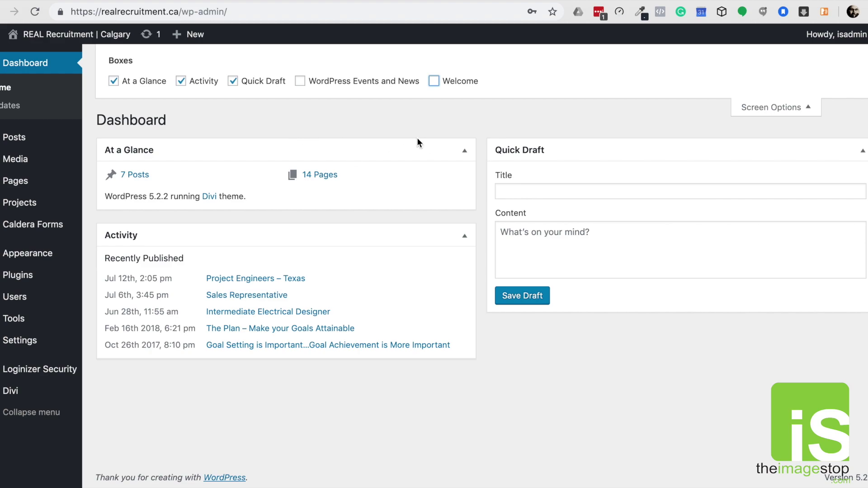
click(183, 82)
click(183, 83)
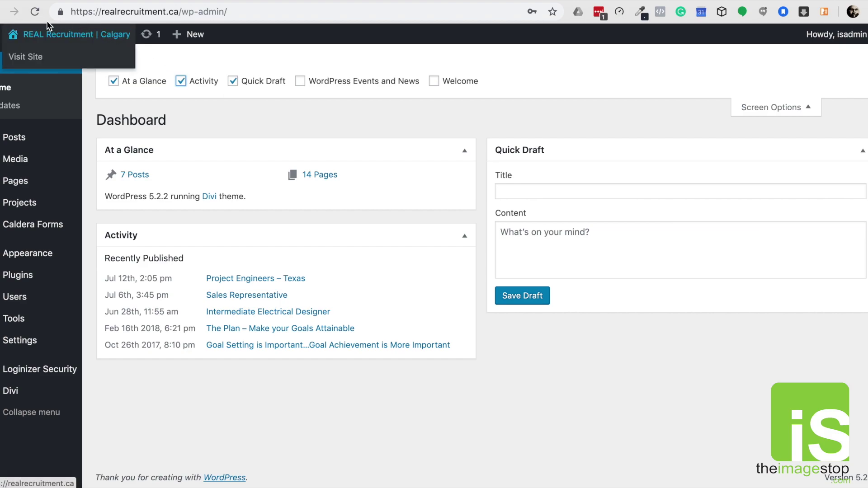
Step: Open the live site in a new tab and examine the recent postings on its Job Board page
mouse_move(27, 36)
right_click(26, 57)
click(28, 65)
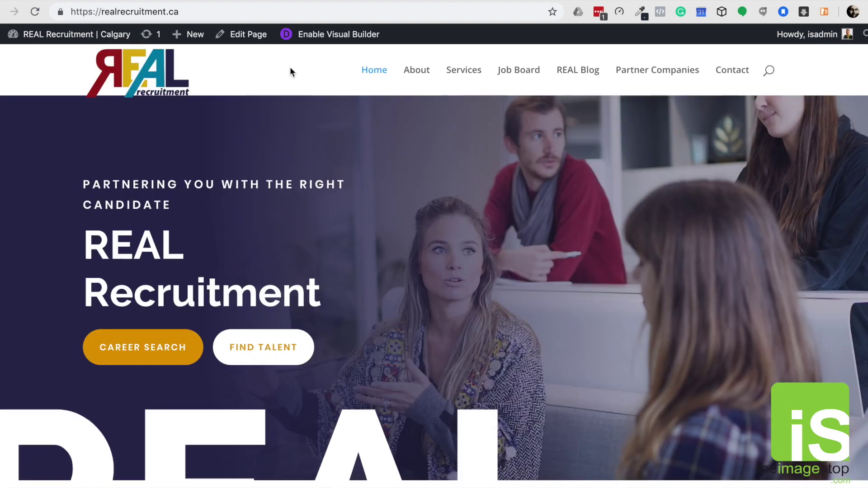
click(529, 80)
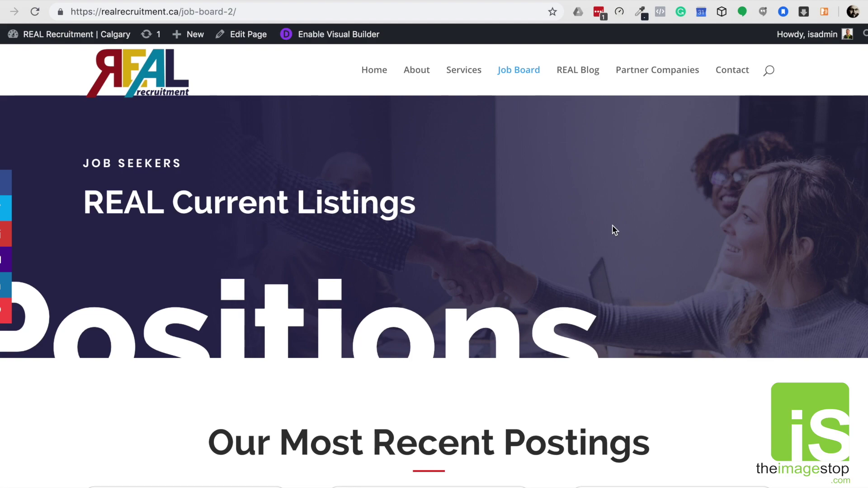
scroll(612, 225, down, 5)
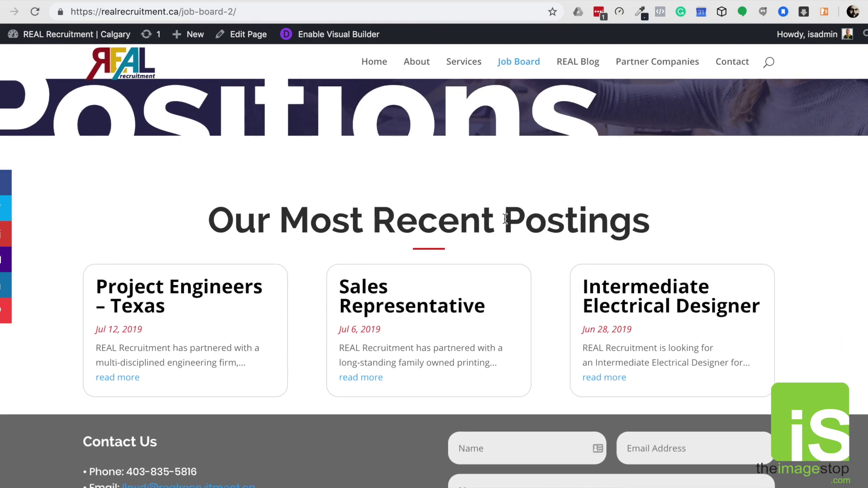
scroll(616, 218, down, 1)
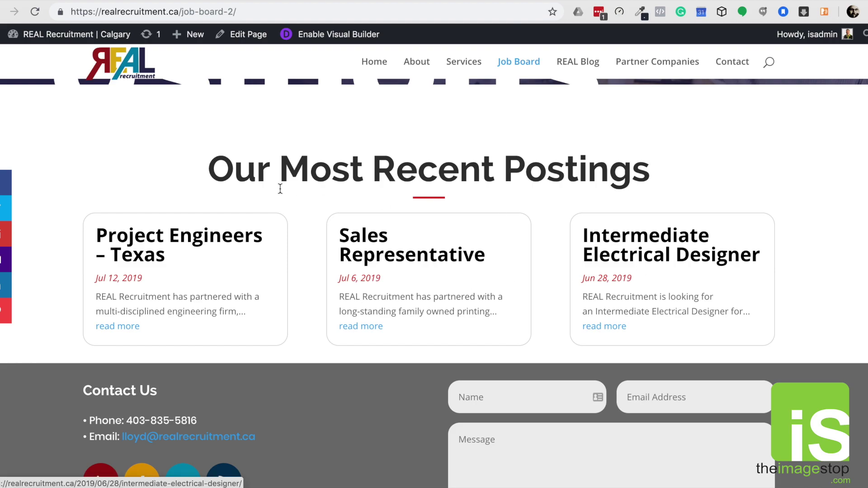
scroll(419, 181, up, 2)
scroll(422, 176, down, 2)
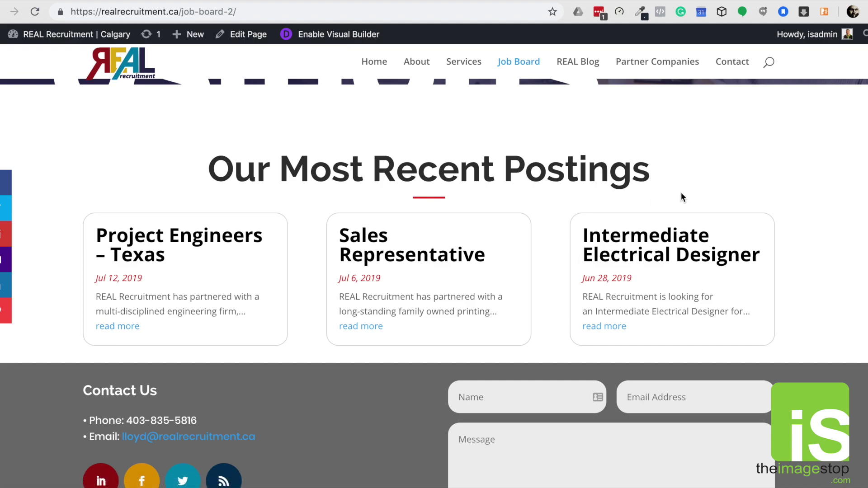
Step: Find the Recent Postings section on the site's home page and view all opportunities from there
click(371, 63)
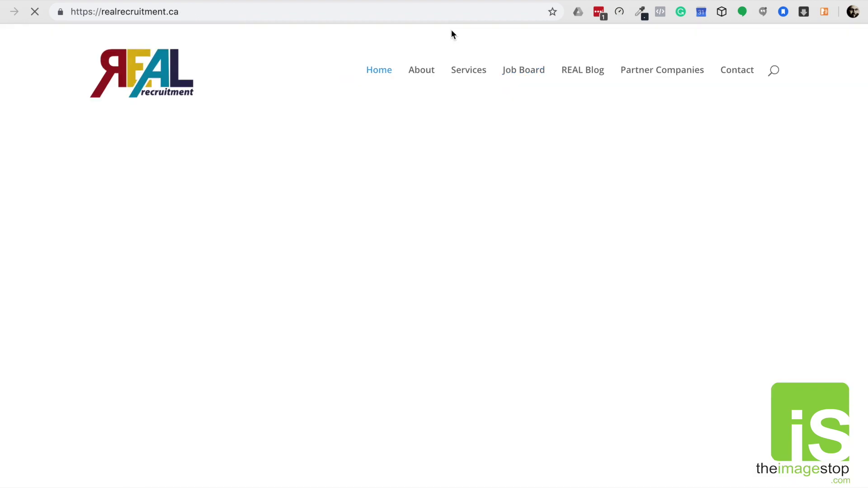
scroll(576, 100, down, 10)
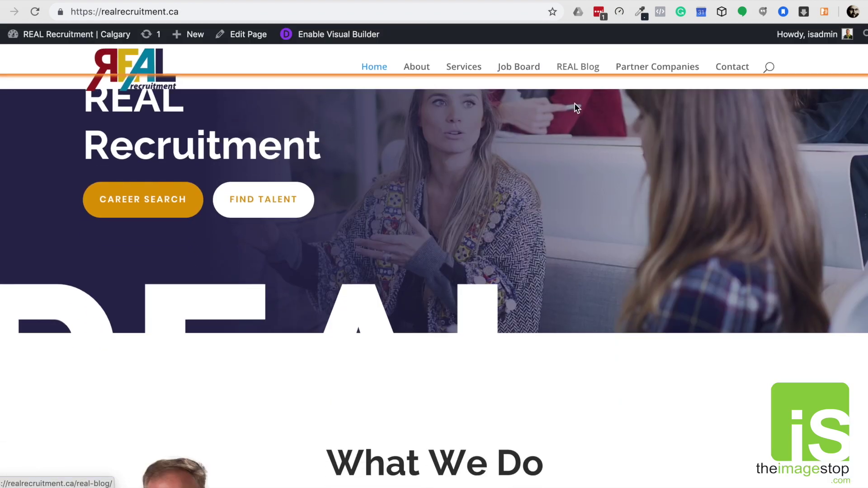
scroll(574, 105, down, 10)
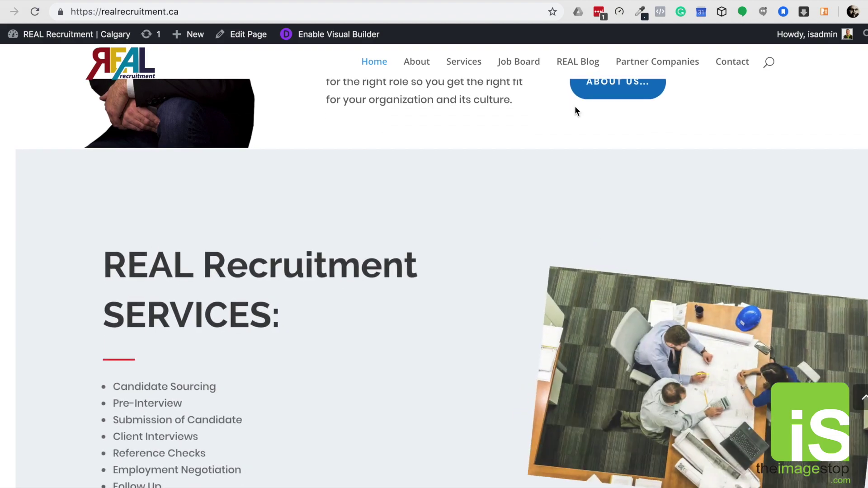
scroll(575, 109, down, 7)
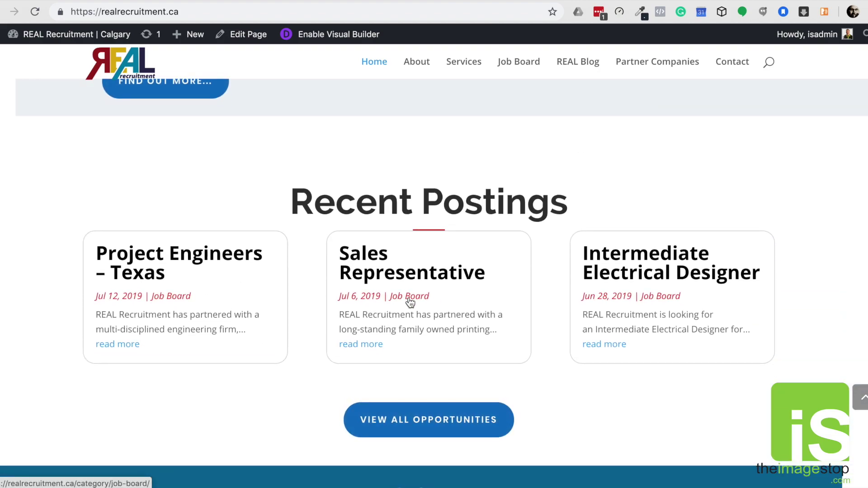
click(413, 417)
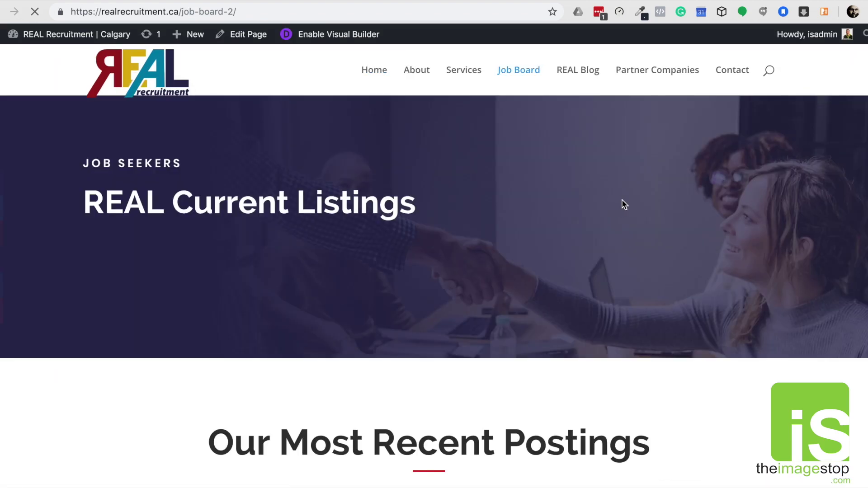
scroll(622, 200, down, 5)
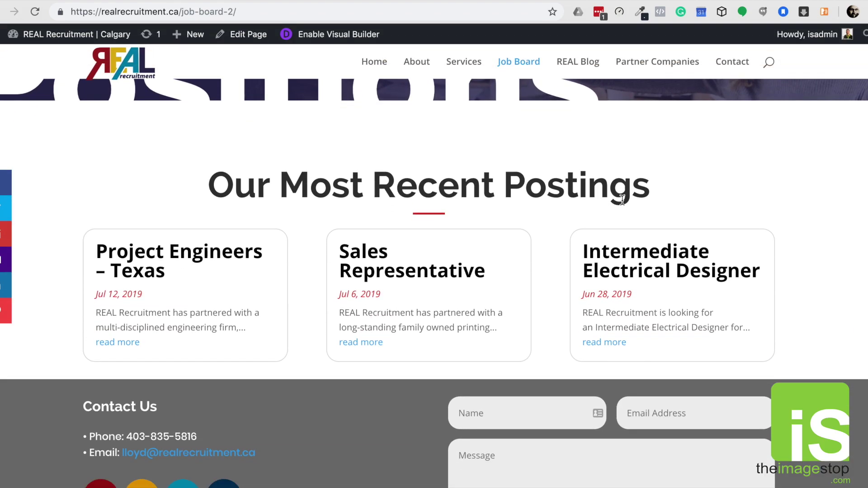
scroll(622, 199, down, 1)
scroll(623, 200, down, 3)
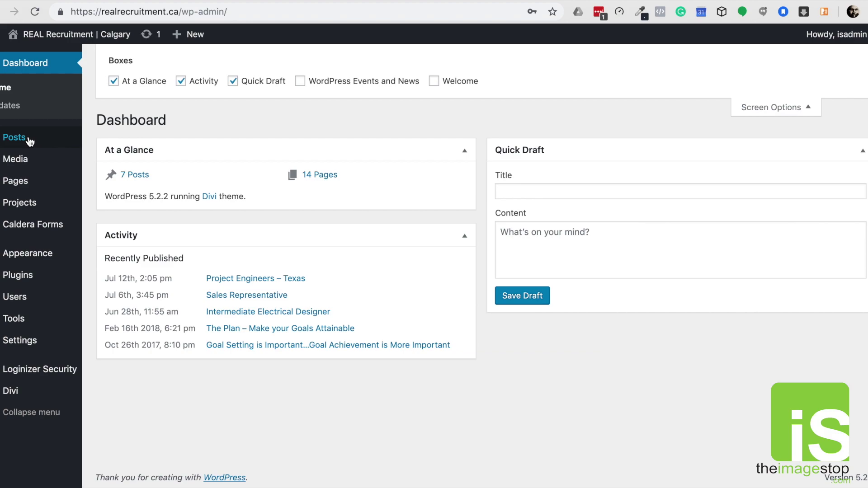
Step: Create a new post in the WordPress admin with the title "Job Title"
mouse_move(29, 141)
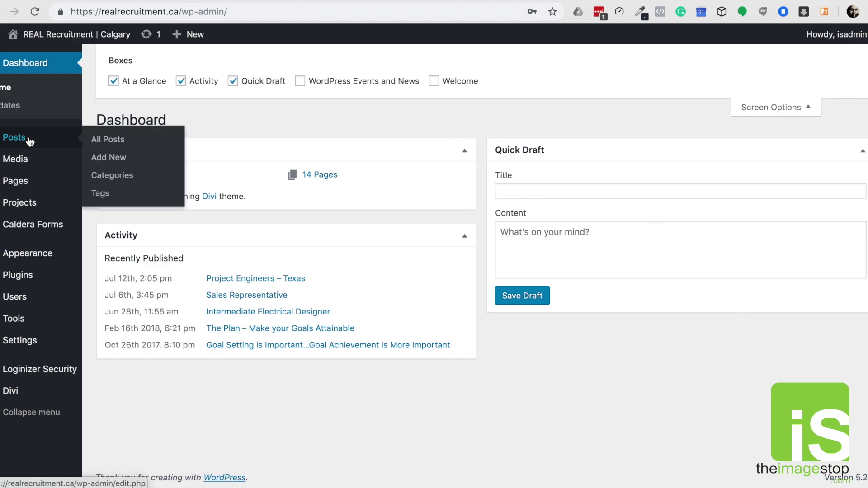
click(116, 165)
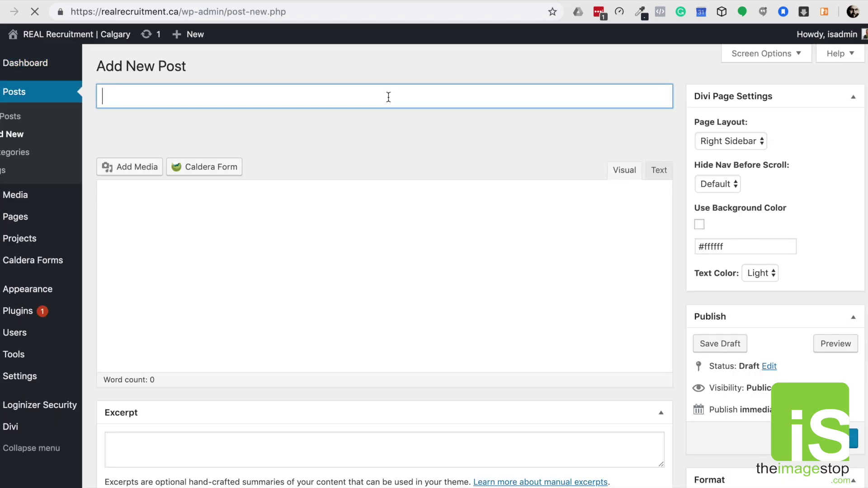
text(Job Totle)
key(BackSpace)
key(BackSpace)
key(BackSpace)
key(BackSpace)
text(itle)
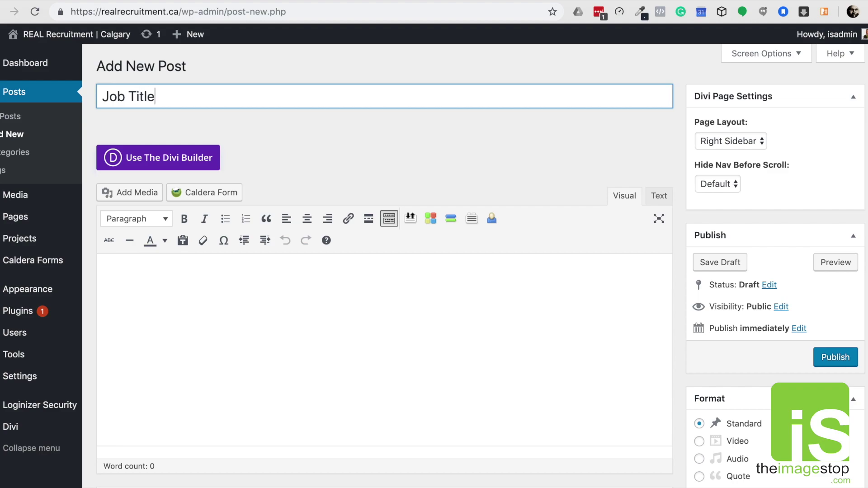
click(221, 122)
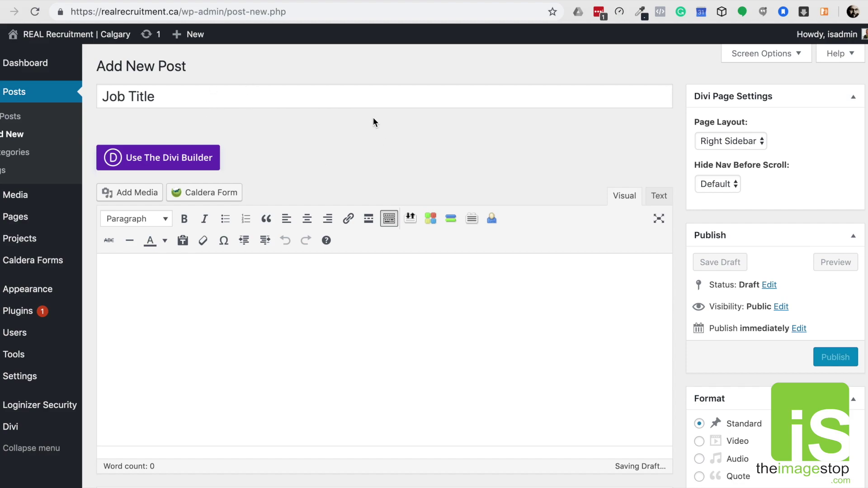
Step: Enable the Divi Builder for the post and load the saved layout "JOB Board TEMPLATE"
click(151, 159)
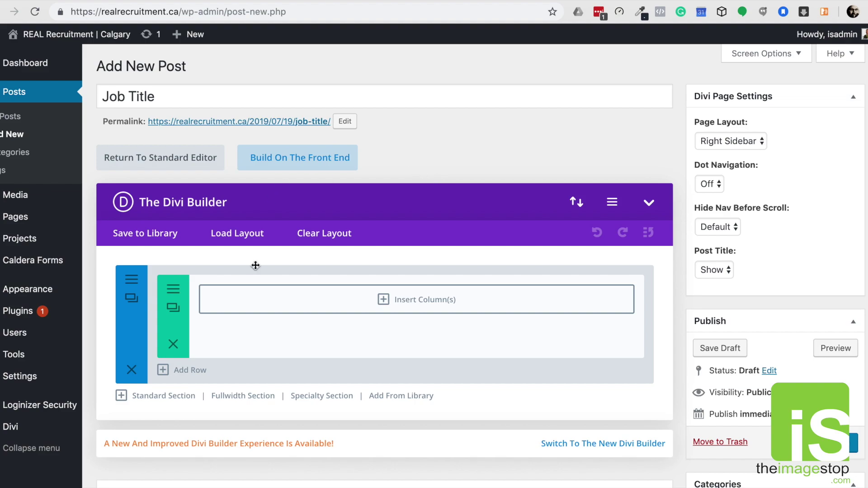
click(240, 239)
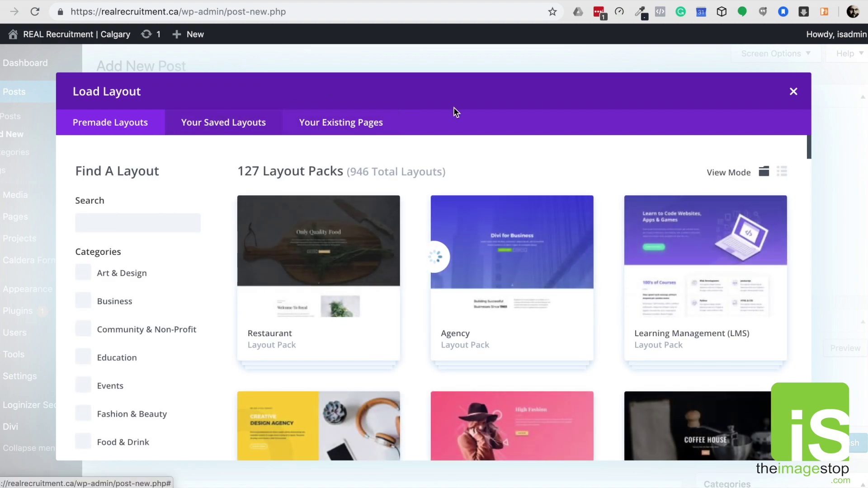
click(197, 125)
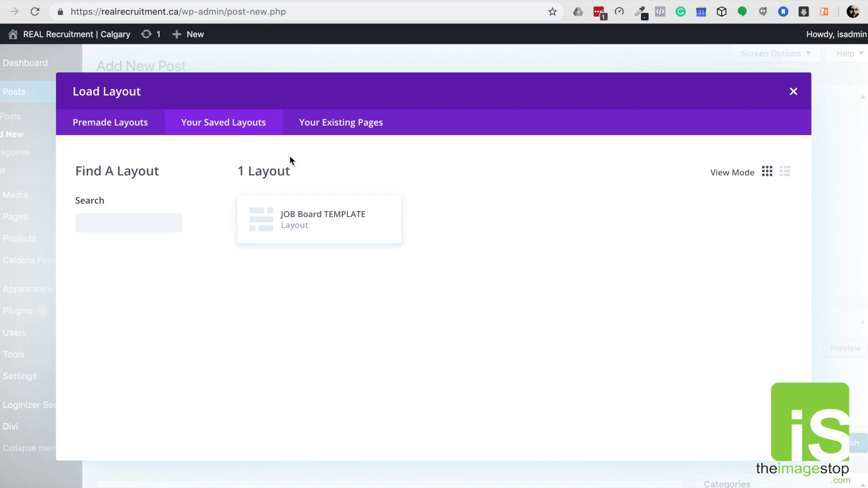
triple_click(280, 81)
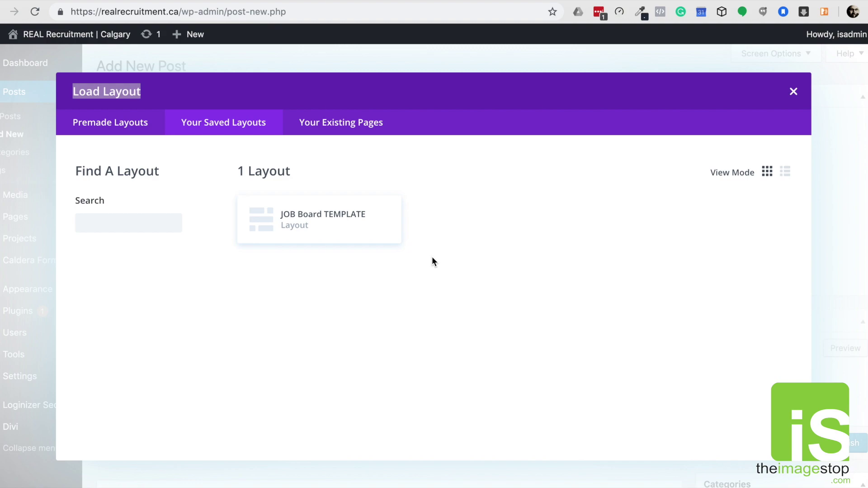
click(312, 218)
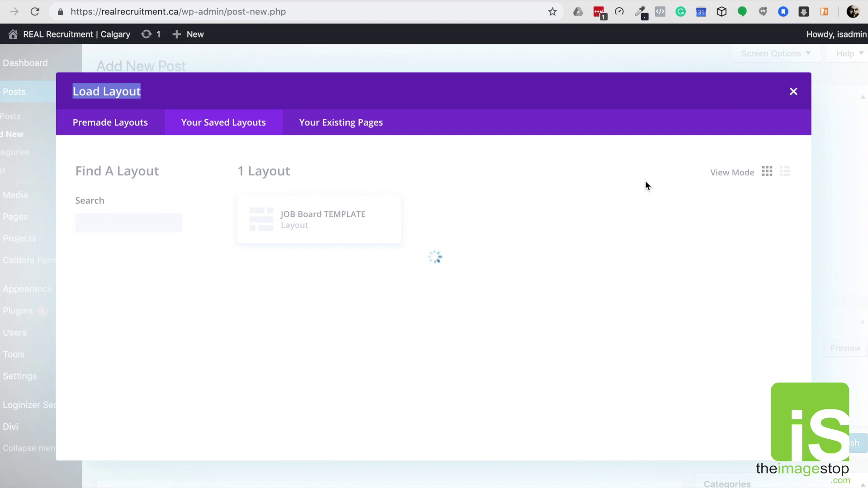
click(794, 96)
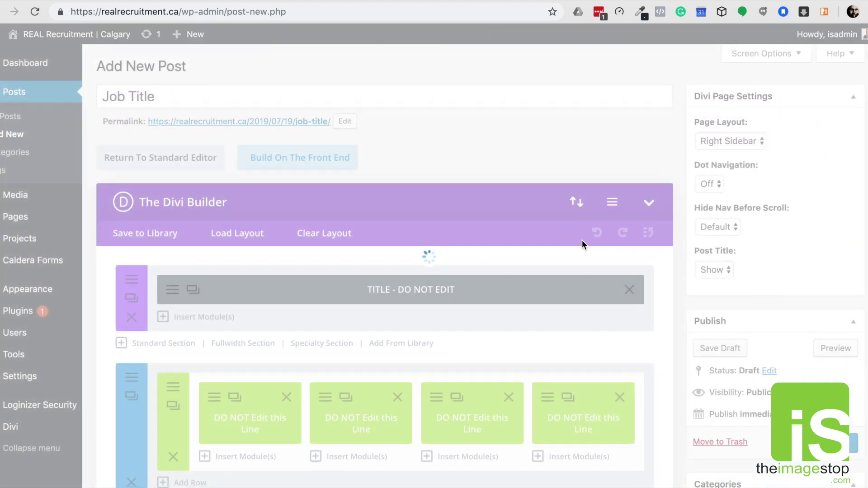
Step: Examine the loaded template's sections and modules, including the title module and the row marked not to edit
scroll(609, 255, down, 1)
scroll(609, 254, down, 1)
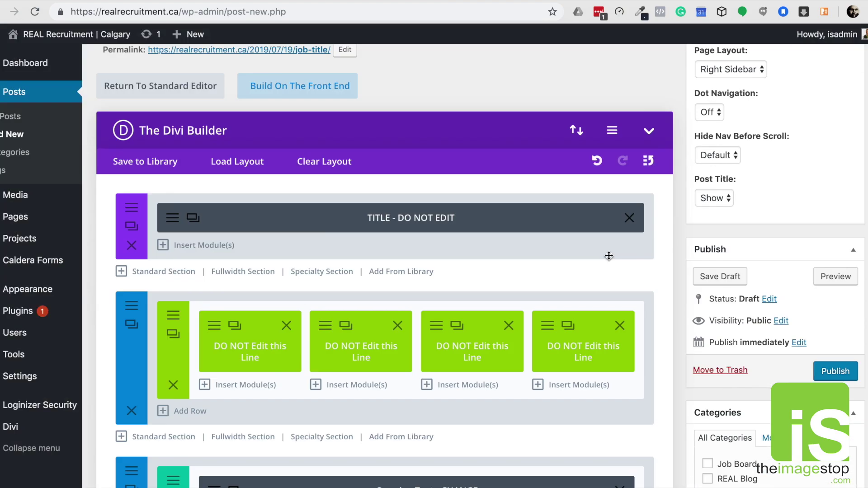
scroll(609, 255, up, 1)
scroll(609, 255, down, 1)
scroll(609, 255, up, 1)
scroll(608, 254, up, 1)
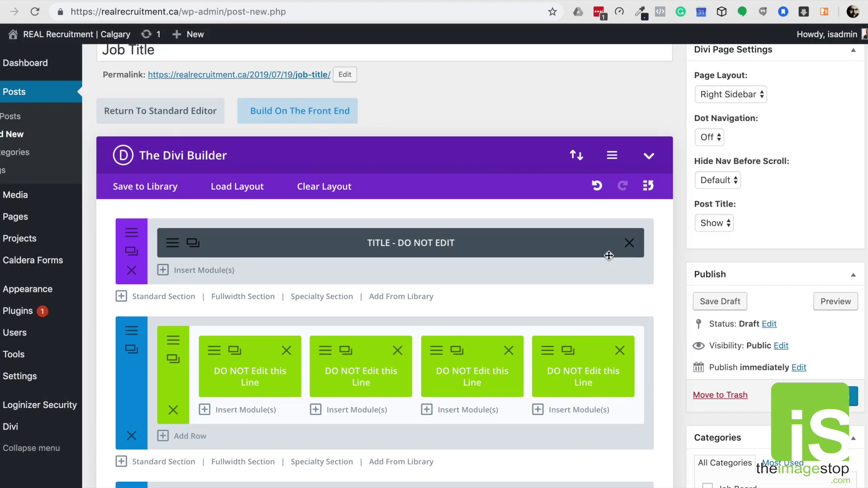
scroll(609, 255, down, 1)
scroll(609, 256, up, 2)
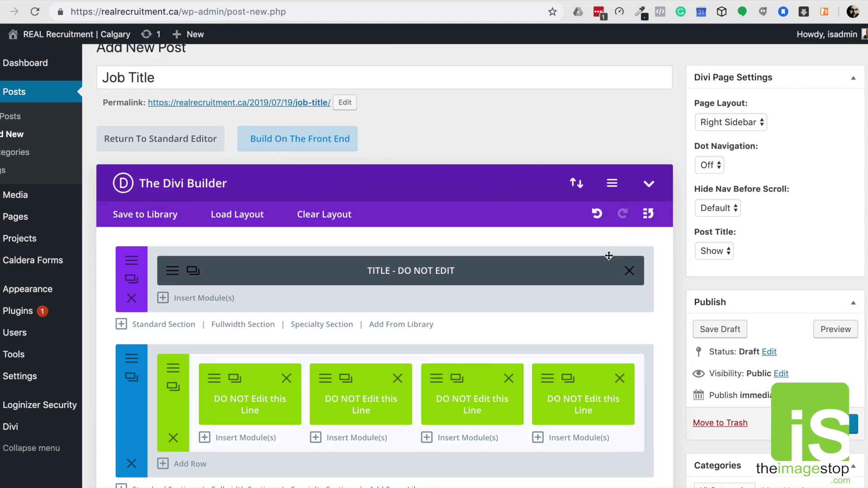
scroll(464, 234, down, 2)
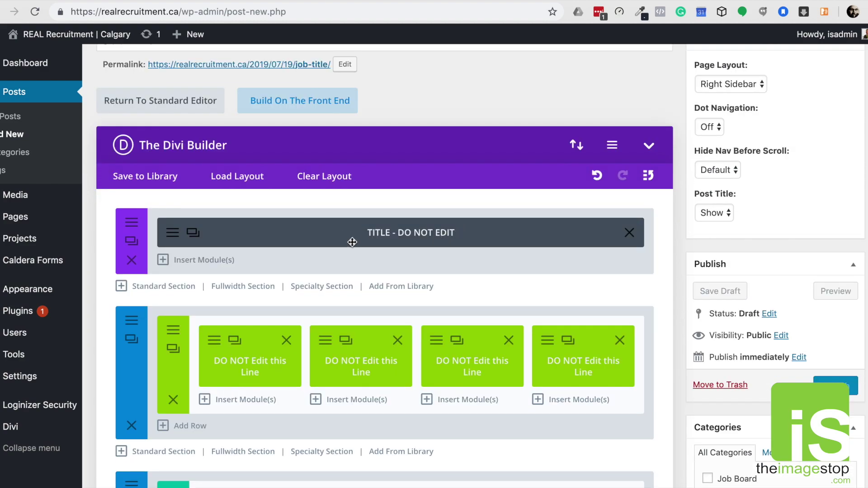
scroll(458, 251, up, 2)
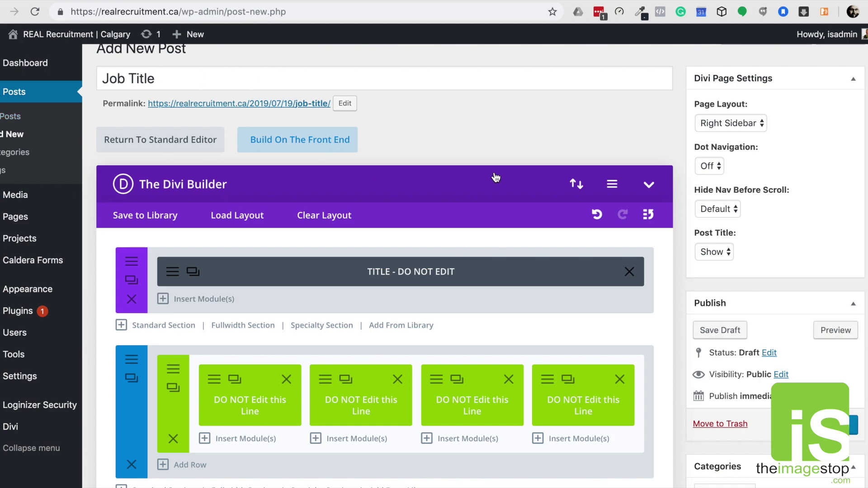
scroll(514, 211, down, 8)
scroll(514, 212, down, 1)
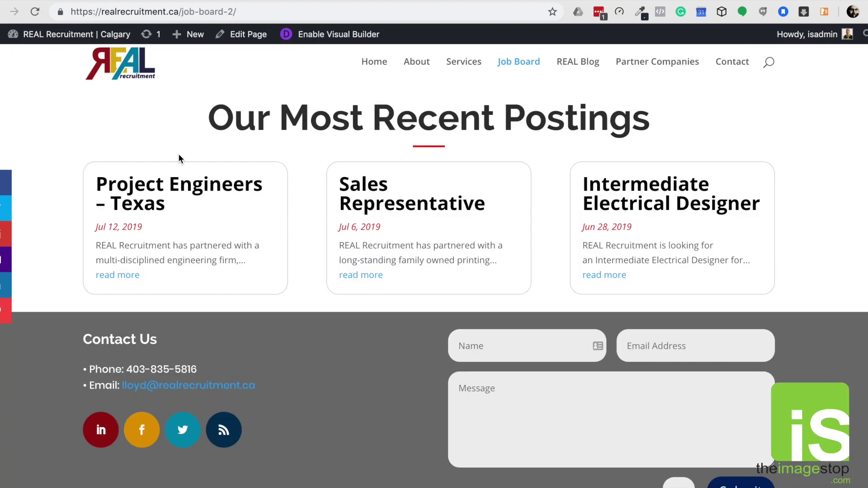
Step: Compare the opening paragraph of the published Project Engineers – Texas posting with the template's Opening Text module in the post editor
click(661, 185)
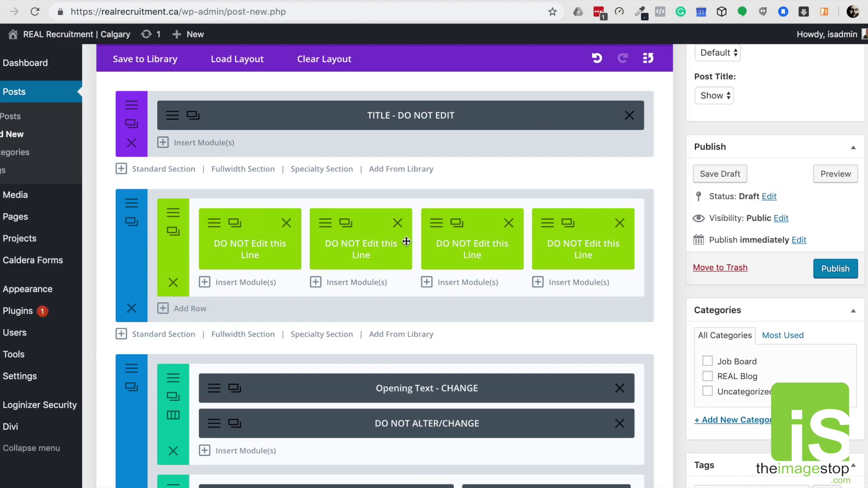
scroll(453, 226, down, 1)
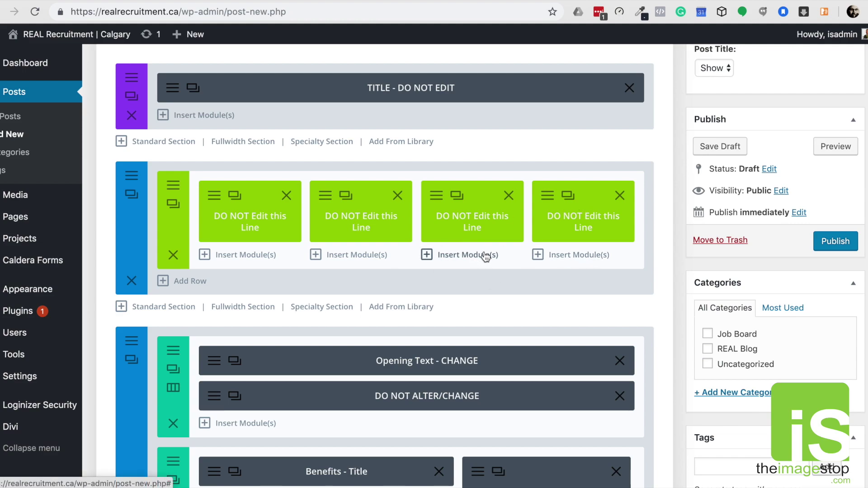
scroll(486, 257, down, 1)
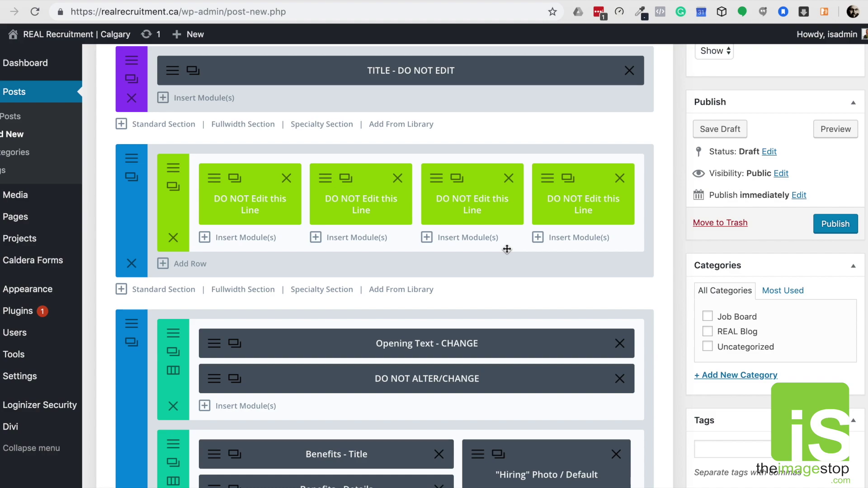
scroll(507, 250, down, 5)
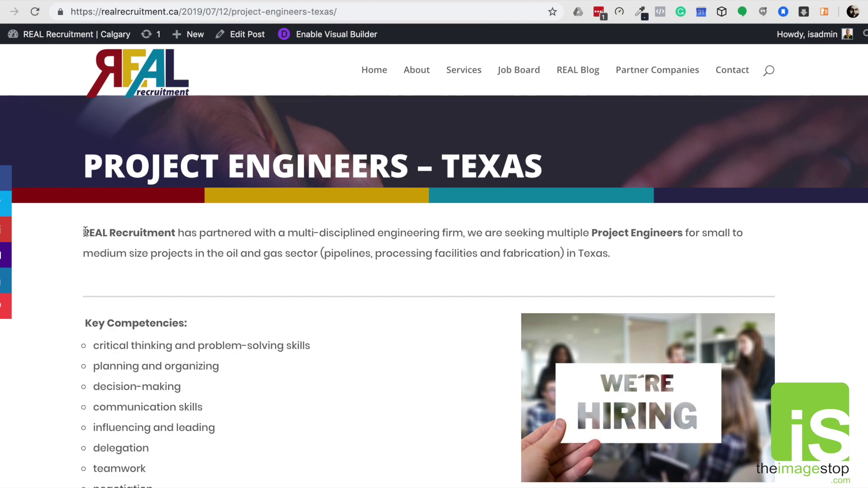
drag(83, 233, 652, 266)
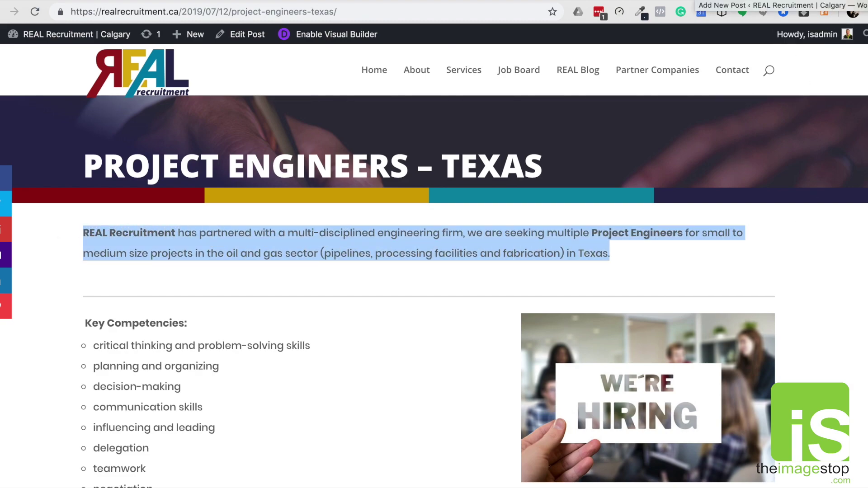
key(ctrl+Tab)
scroll(558, 149, down, 1)
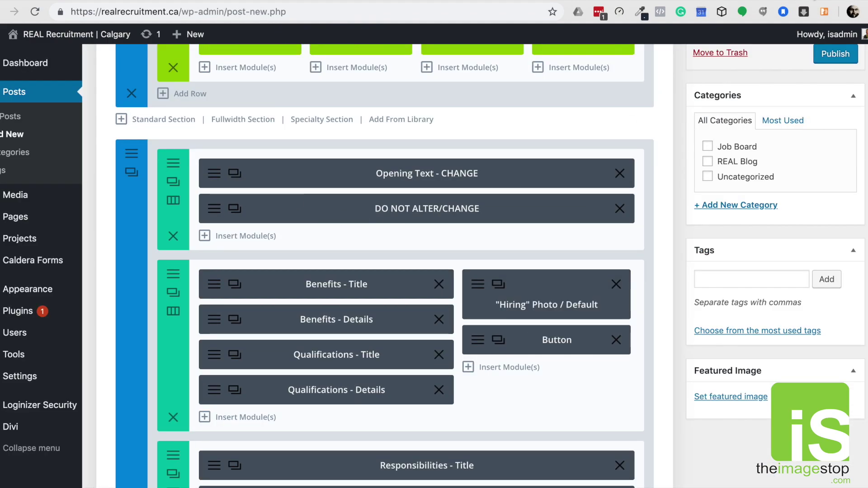
key(ctrl+shift+Tab)
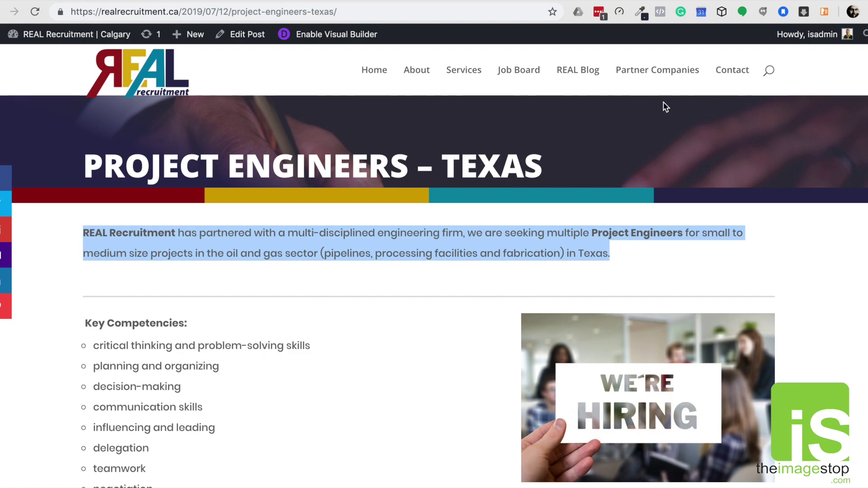
key(ctrl+Tab)
scroll(495, 158, down, 1)
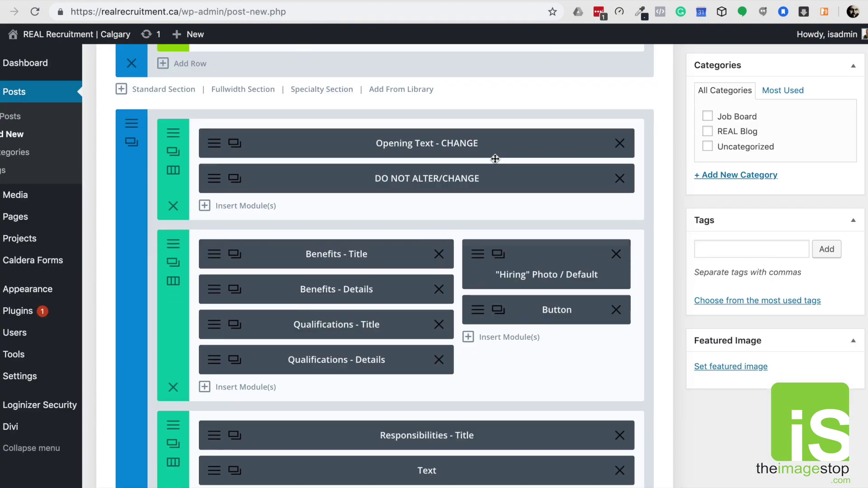
scroll(495, 159, down, 1)
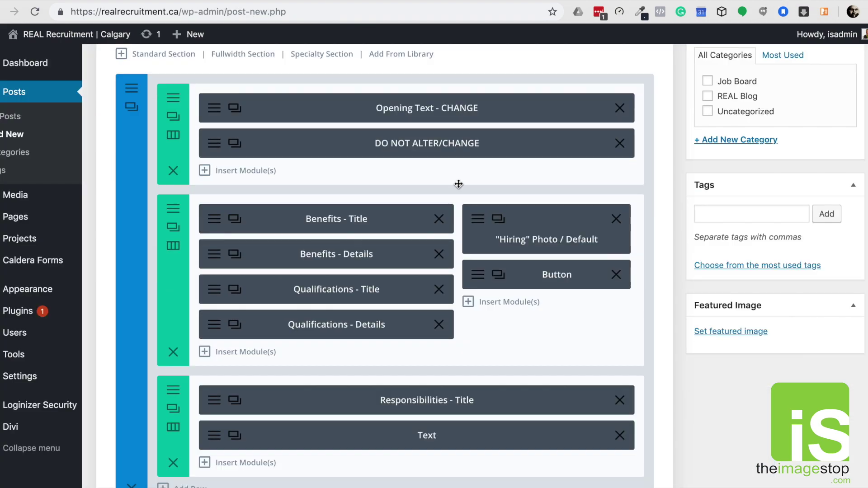
Step: Inspect the Benefits title module and compare the Project Engineers – Texas posting's competencies, education and responsibilities sections with the template's modules
click(218, 222)
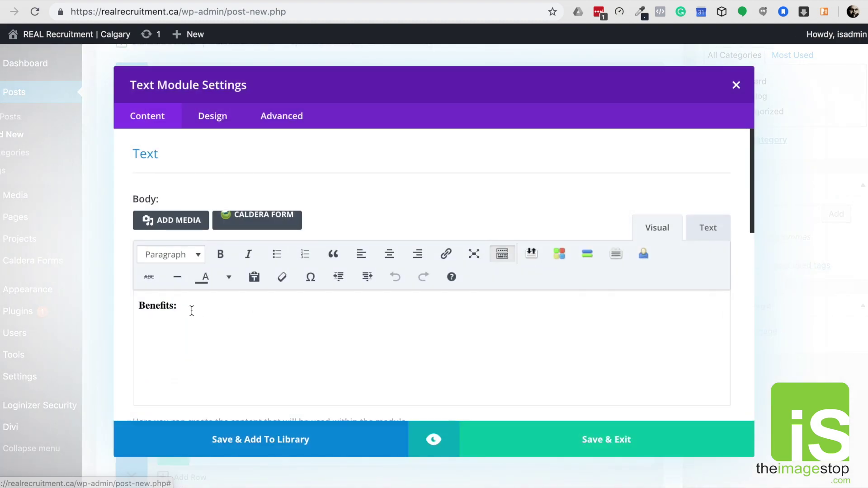
click(737, 85)
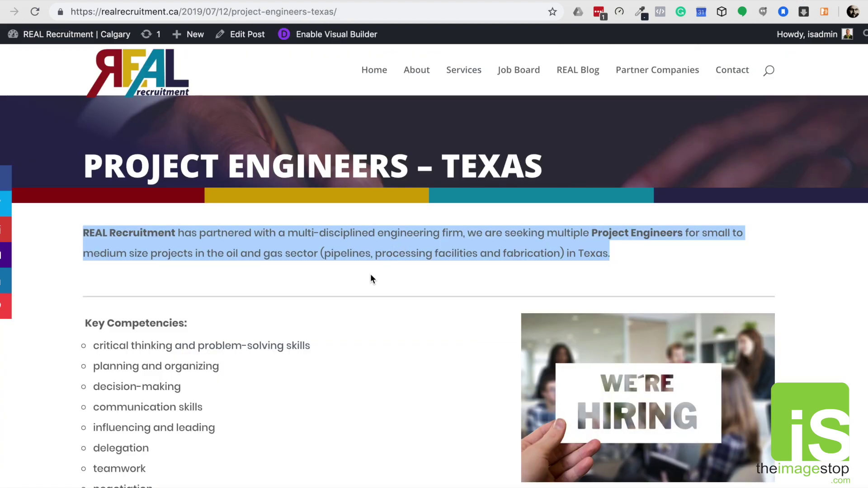
scroll(370, 277, down, 8)
scroll(366, 283, up, 4)
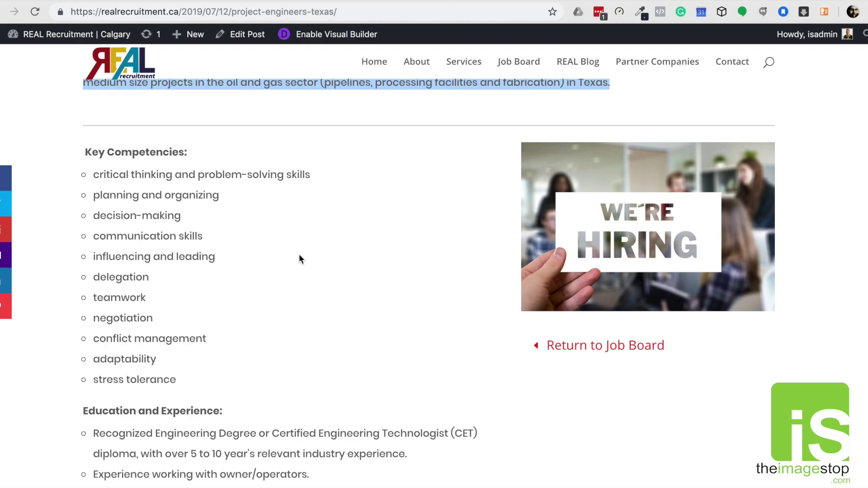
scroll(299, 259, down, 4)
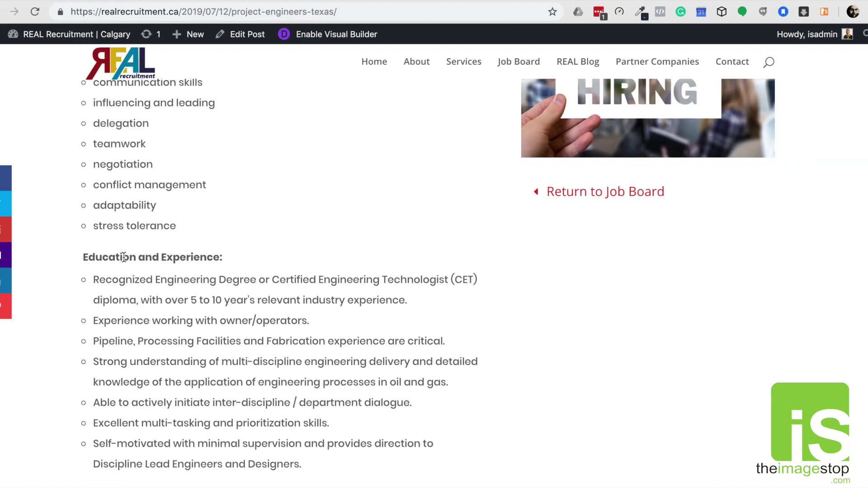
scroll(144, 254, down, 8)
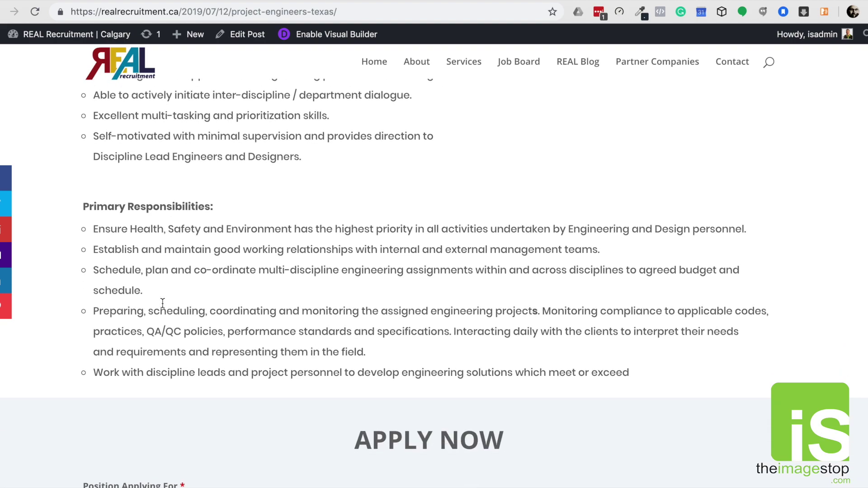
scroll(162, 303, down, 2)
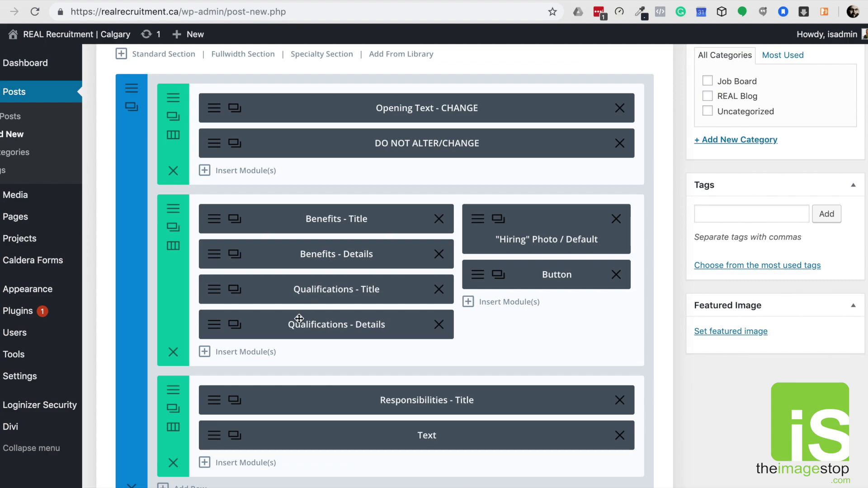
scroll(325, 328, down, 2)
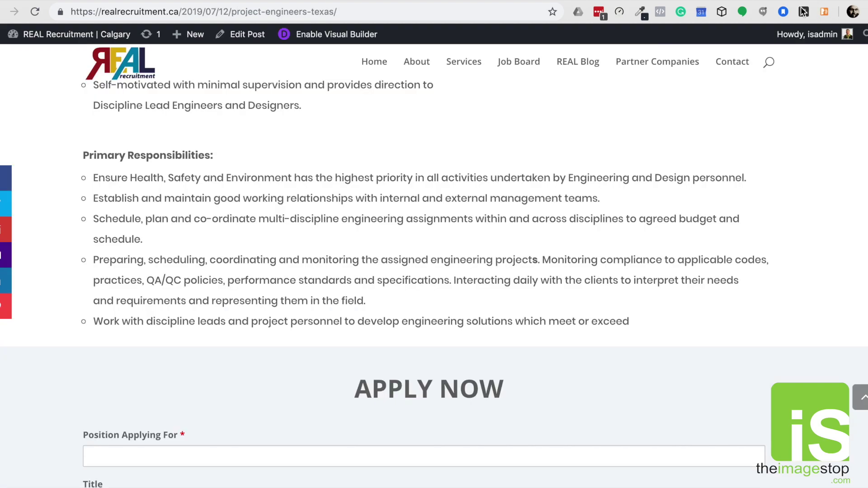
scroll(436, 237, up, 2)
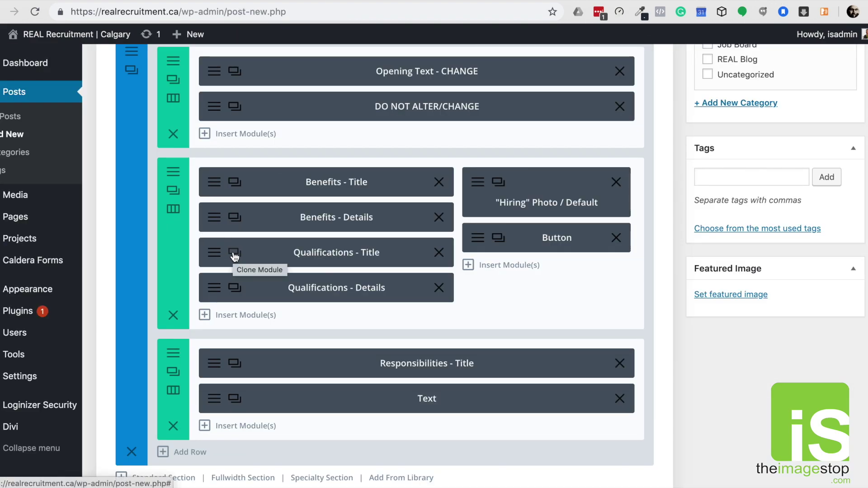
Step: Clone the Qualifications title and details modules, place the copies below the originals in the same order, and check the title module's text
click(235, 256)
drag(255, 292, 252, 329)
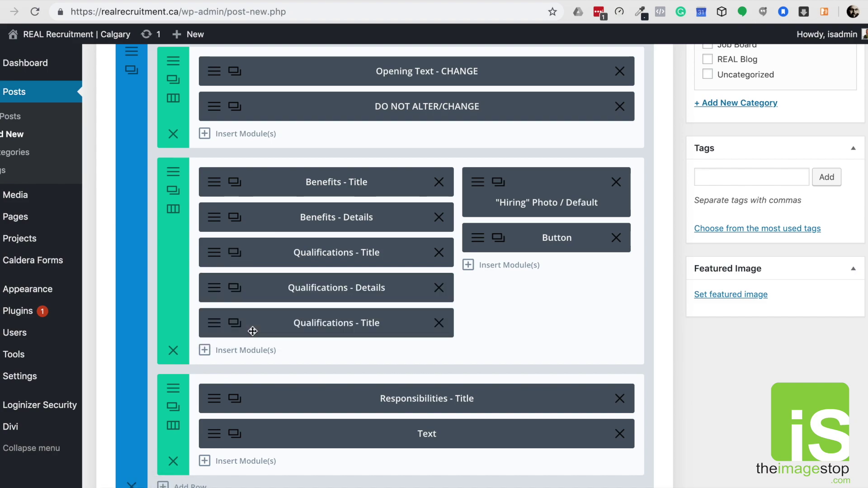
click(236, 293)
drag(258, 325, 259, 365)
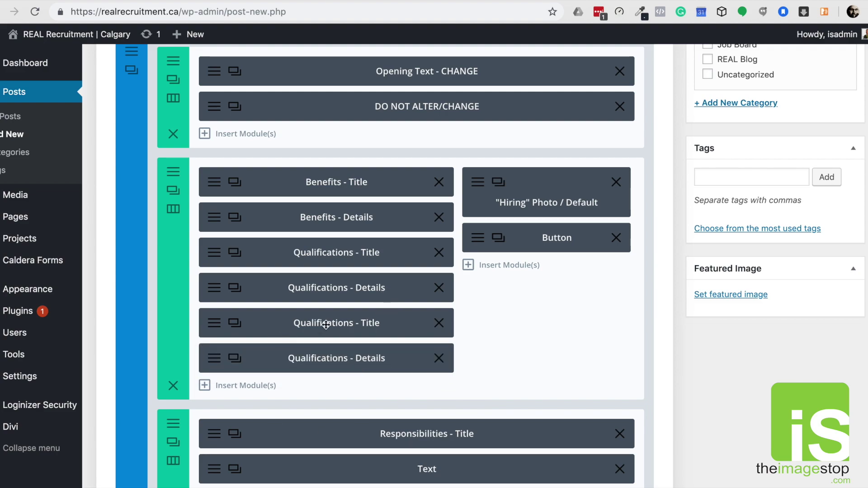
click(398, 295)
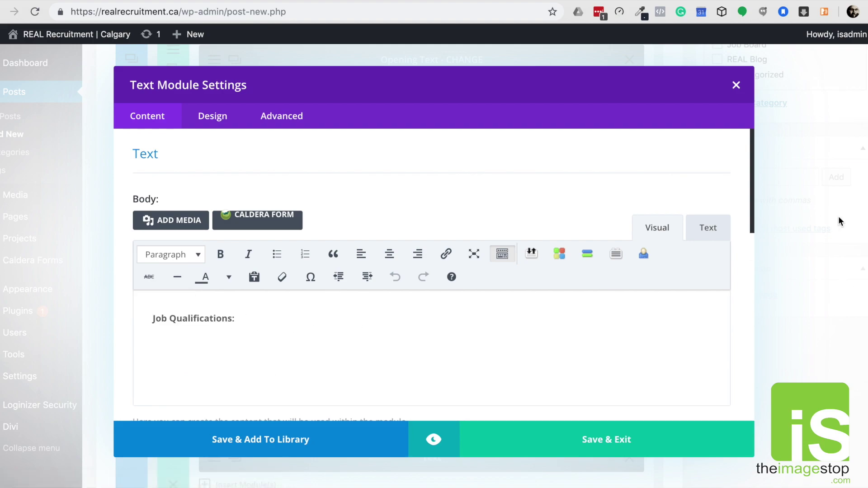
click(736, 85)
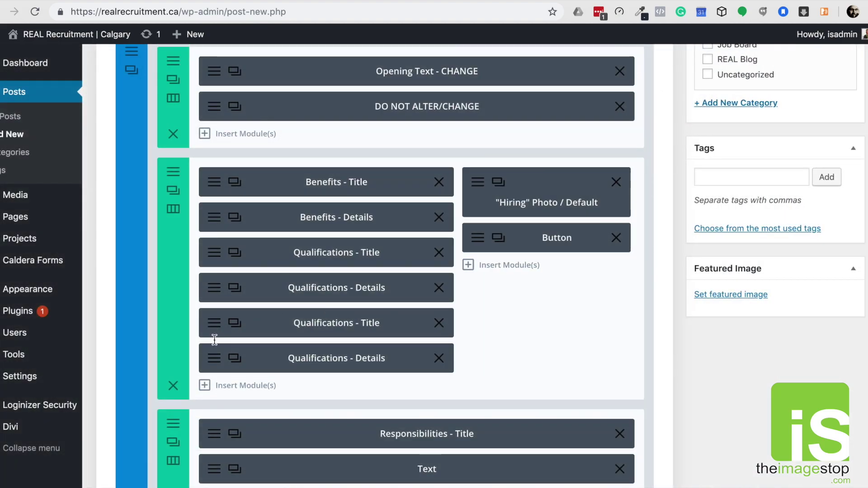
Step: Replace the bulleted list in the cloned Qualifications details module with three short lines of placeholder text
click(260, 353)
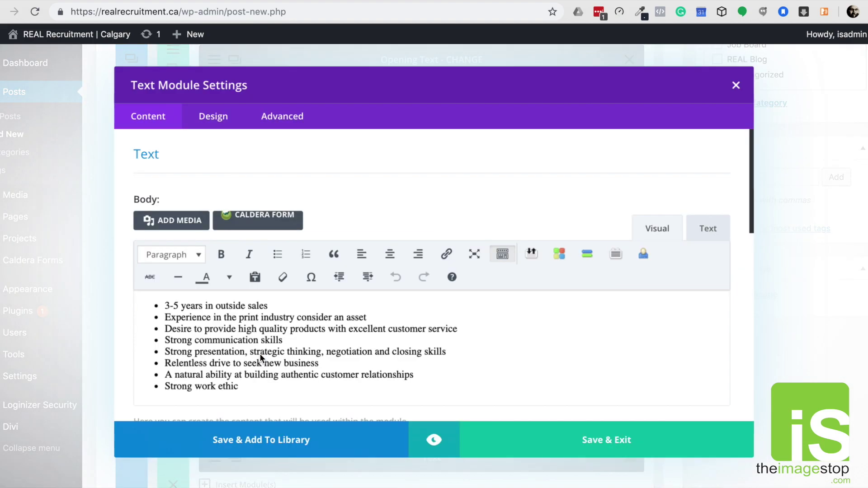
scroll(230, 327, down, 2)
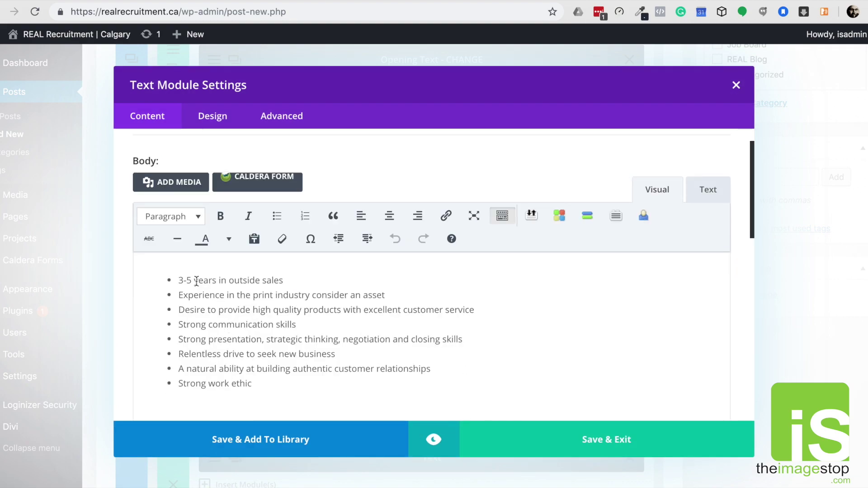
drag(178, 268, 294, 402)
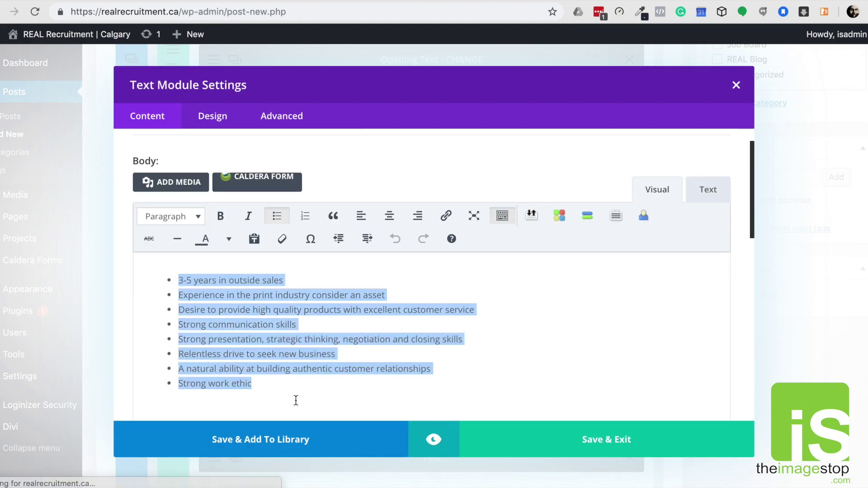
key(BackSpace)
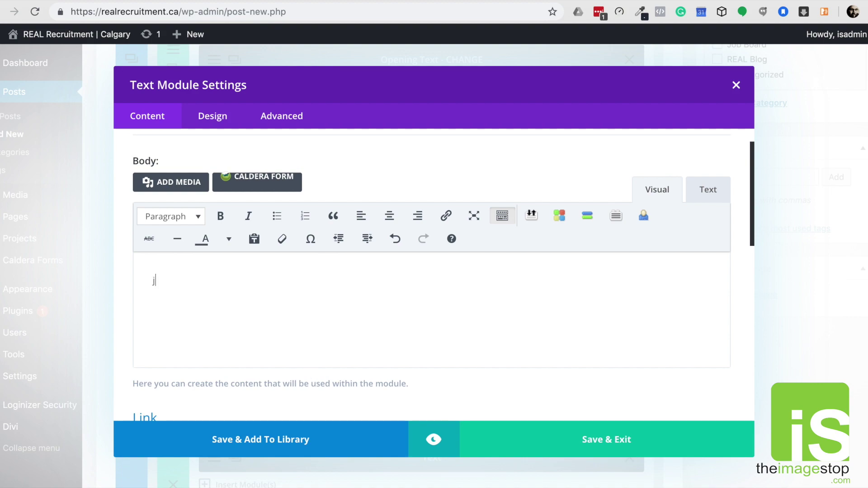
text(jutfb)
key(Return)
text(h)
key(Return)
text(tththth)
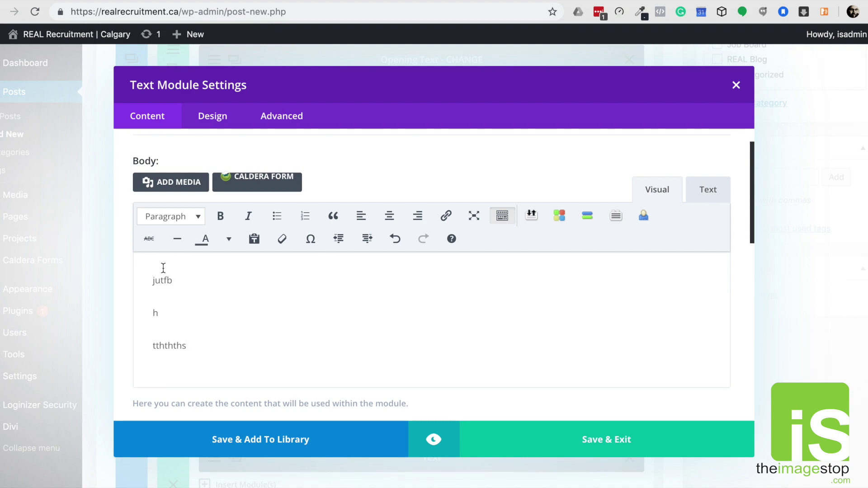
Step: Format the three placeholder lines as a bulleted list and close the module settings without saving
drag(153, 275, 196, 380)
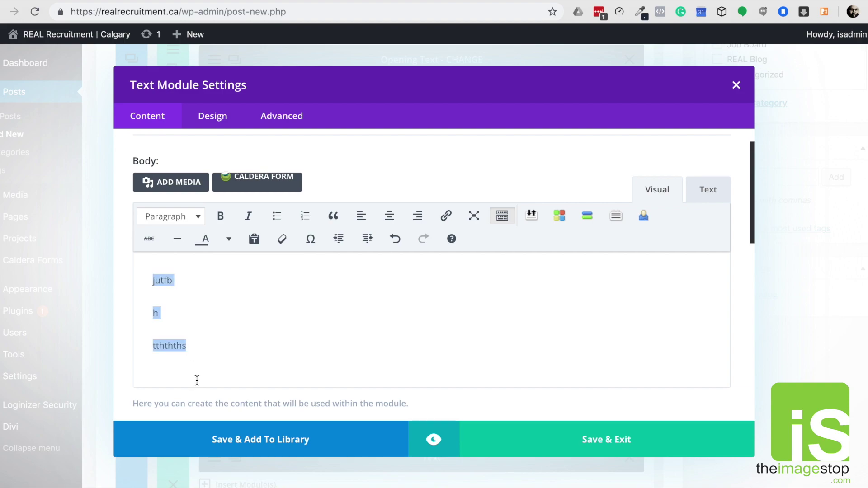
click(273, 219)
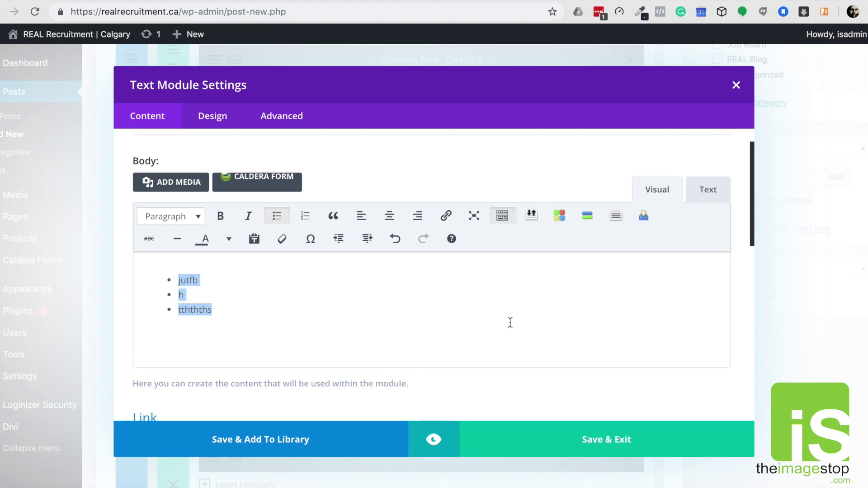
click(736, 89)
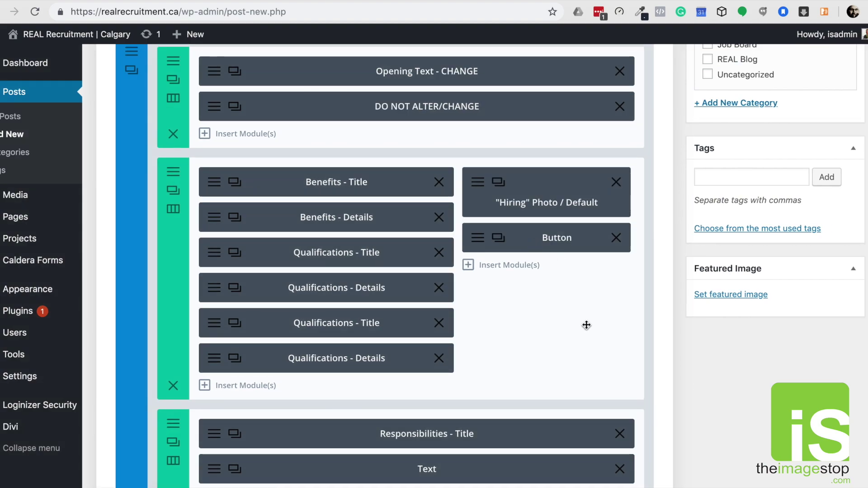
Step: View the file upload option for replacing the image in the "Hiring" photo module, and cancel the file selection
click(482, 187)
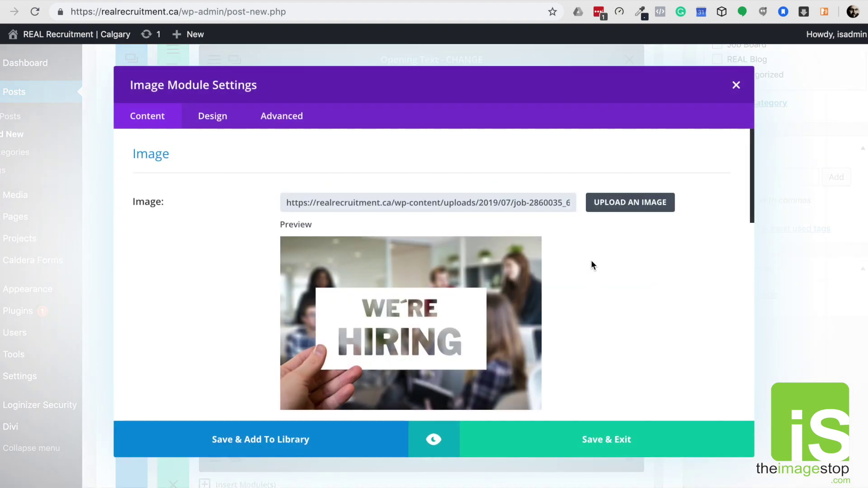
scroll(580, 262, down, 1)
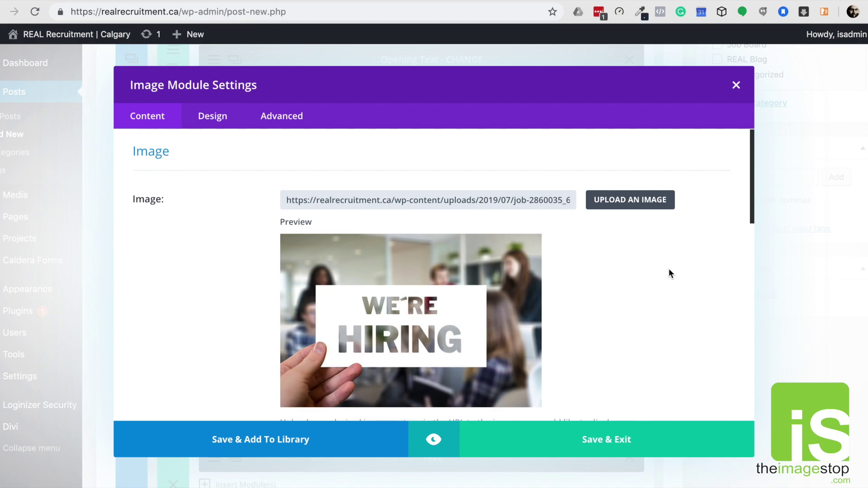
click(617, 206)
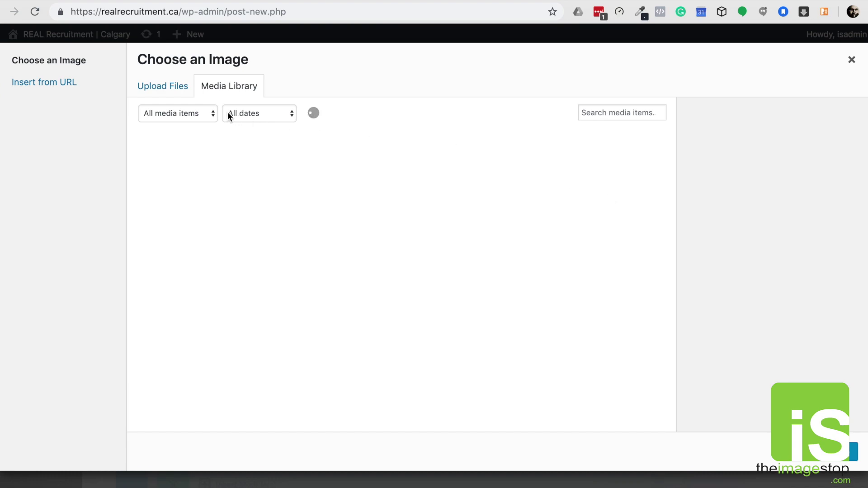
click(158, 91)
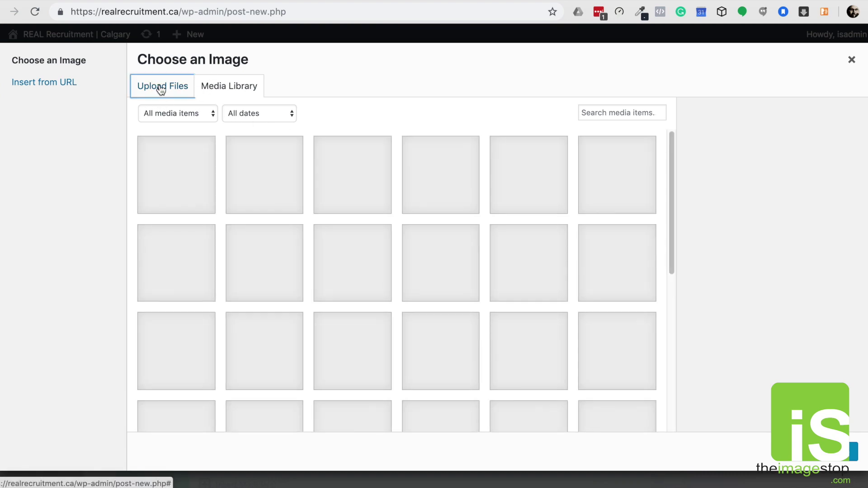
click(469, 271)
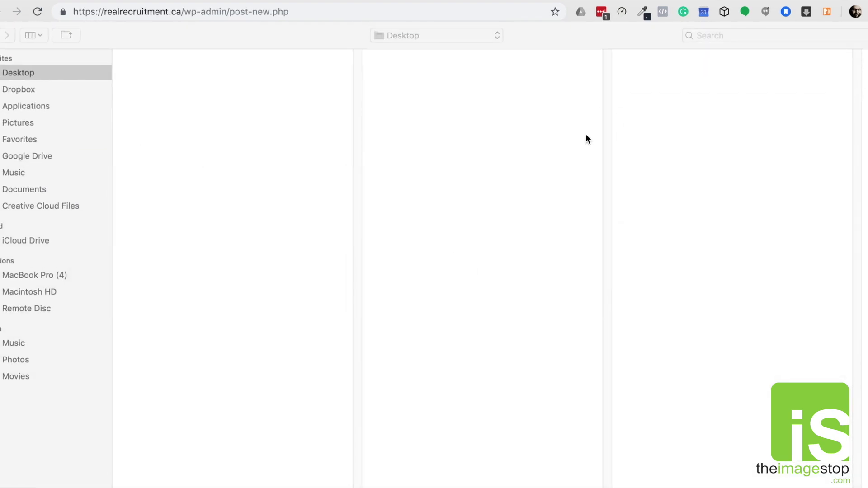
key(Escape)
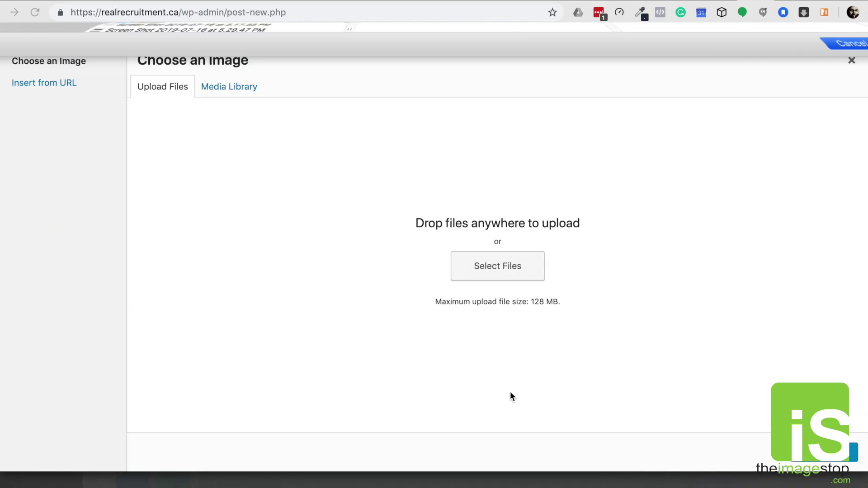
Step: Browse the media library and set letter-of-application-3685417_640.jpg as the image of the "Hiring" photo module
click(214, 89)
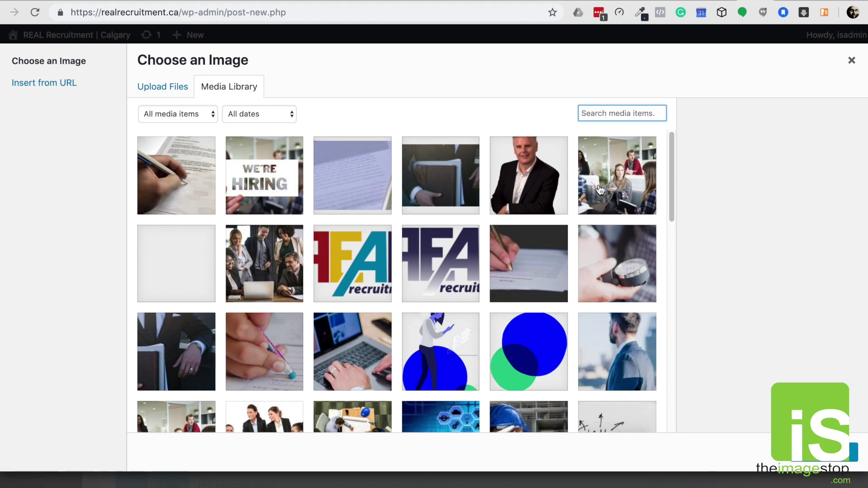
scroll(600, 190, down, 5)
scroll(600, 190, down, 8)
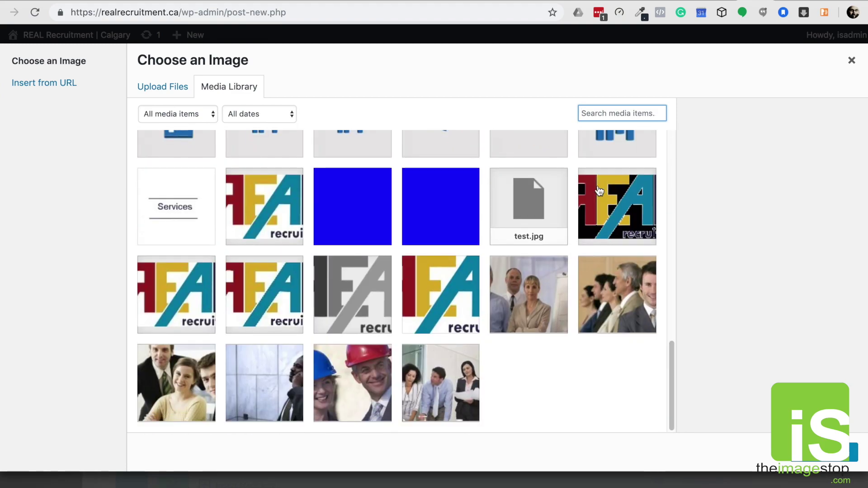
scroll(354, 185, up, 15)
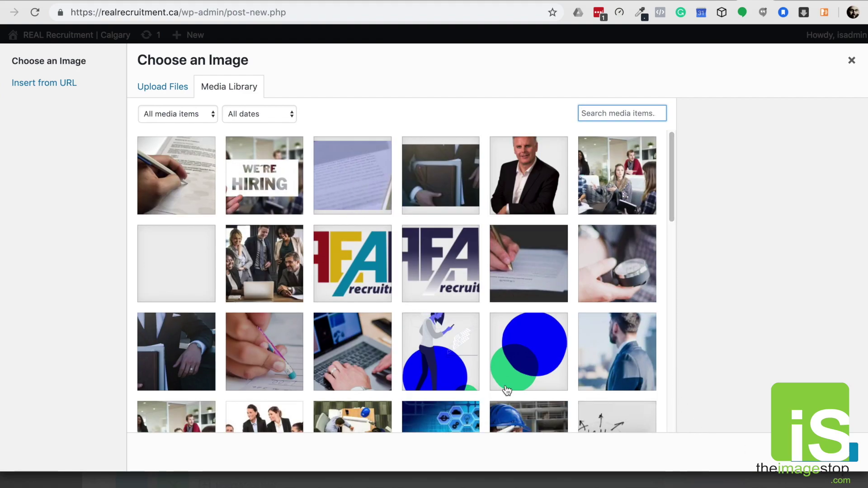
click(185, 182)
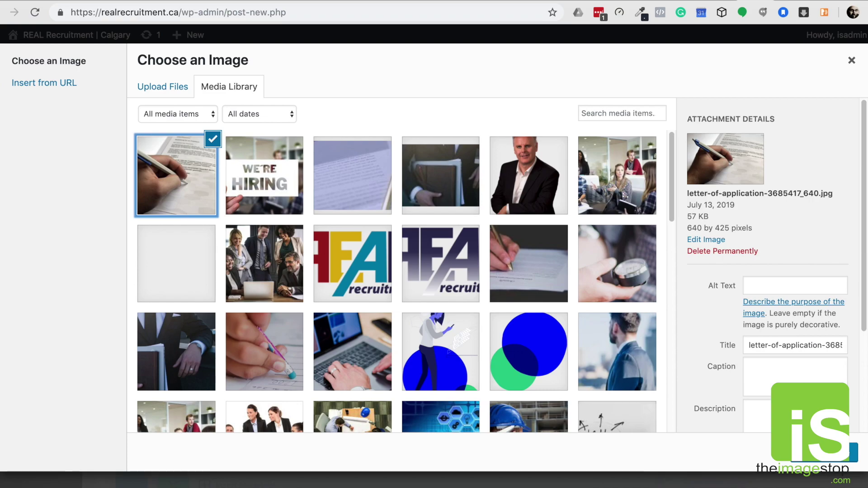
click(819, 461)
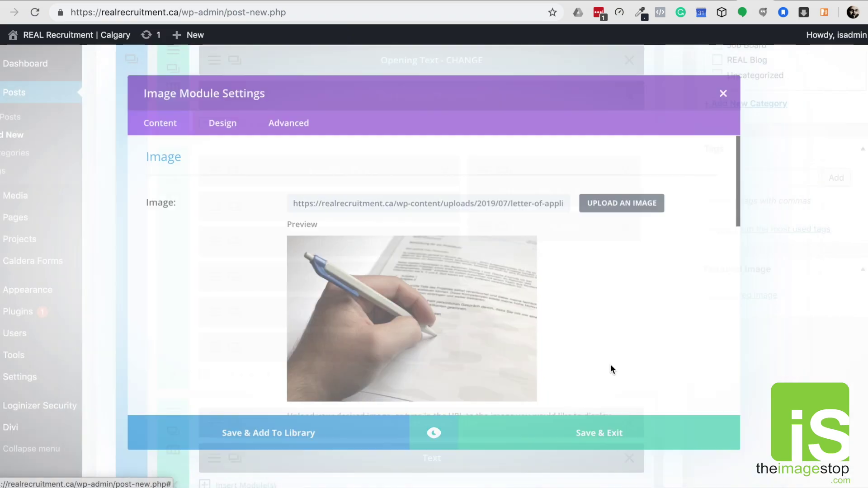
Step: Check the Button module's text and link settings, and close them without changes
click(482, 240)
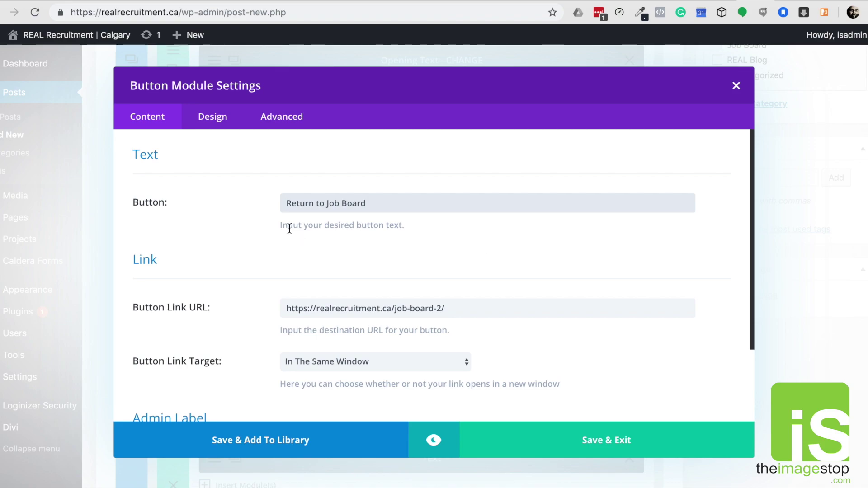
click(738, 88)
scroll(493, 252, down, 1)
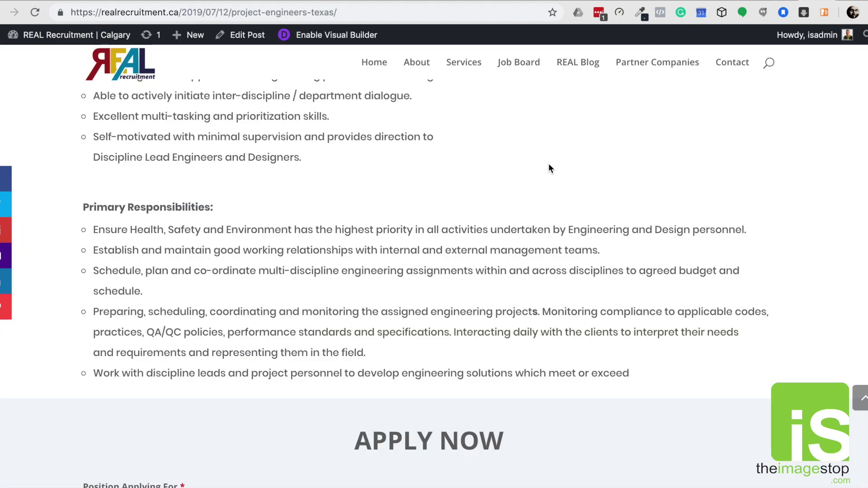
Step: Compare the published Project Engineers – Texas post, down to its application form, with the module layout in the new post
scroll(549, 169, down, 8)
scroll(550, 168, up, 1)
scroll(550, 168, down, 3)
scroll(549, 168, down, 1)
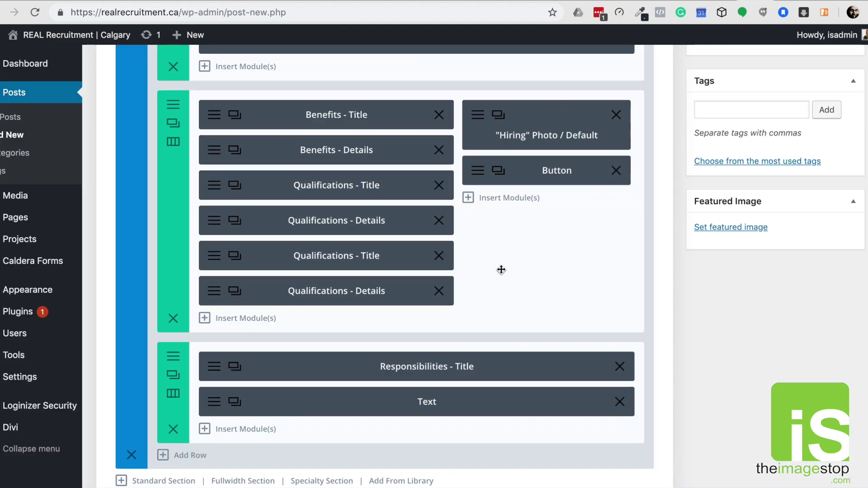
scroll(501, 270, down, 3)
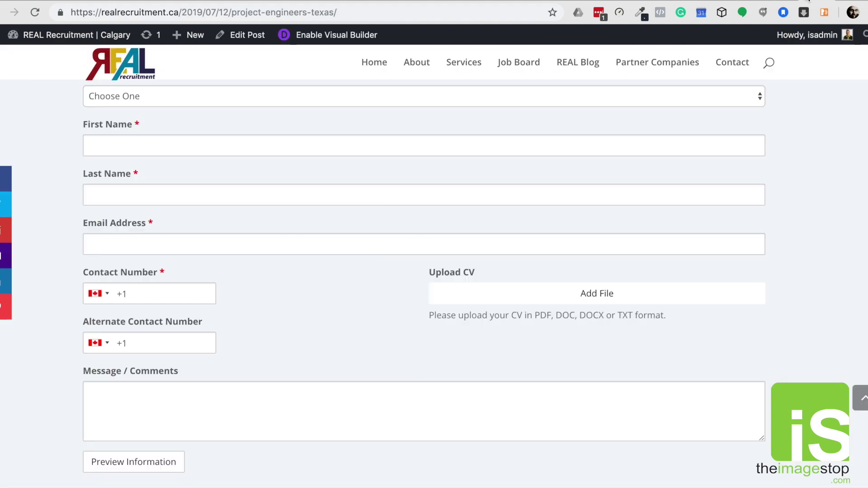
scroll(576, 258, up, 10)
scroll(575, 256, down, 5)
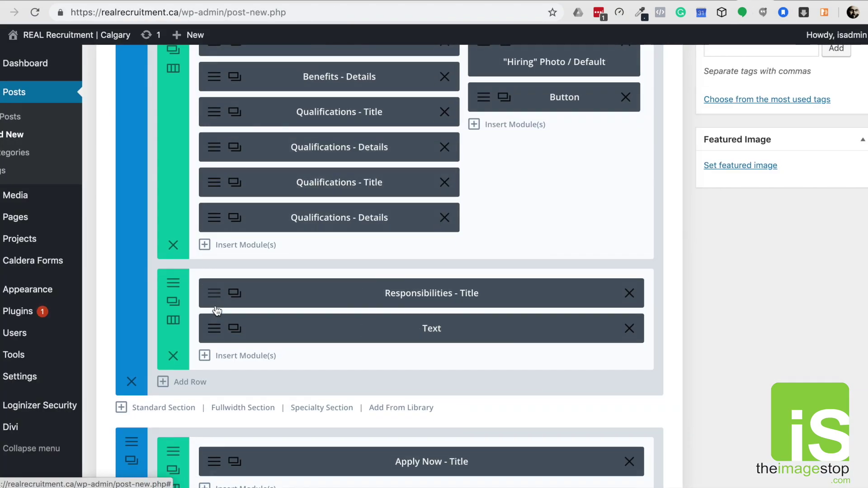
Step: Check the contents of the Responsibilities title module and the text module below it, closing both without changes
click(217, 309)
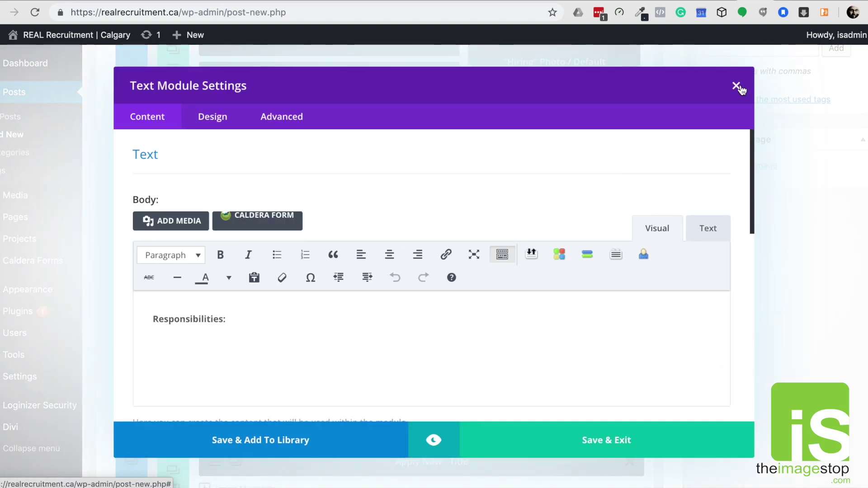
click(737, 87)
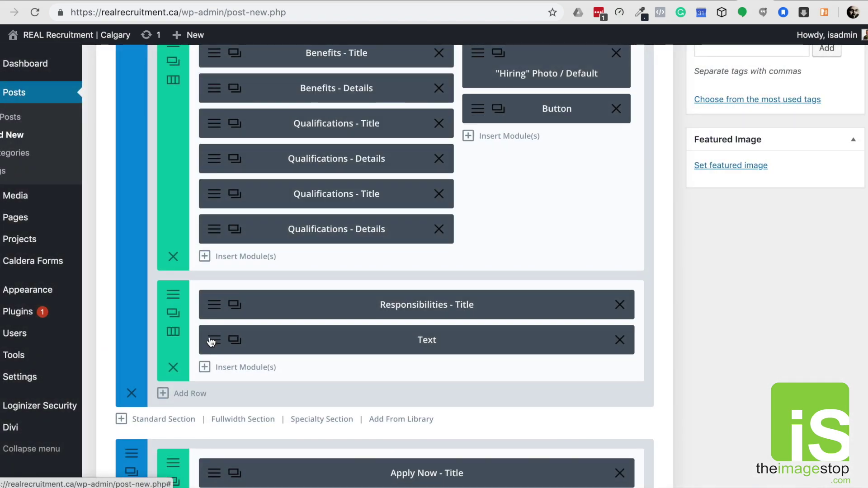
click(210, 336)
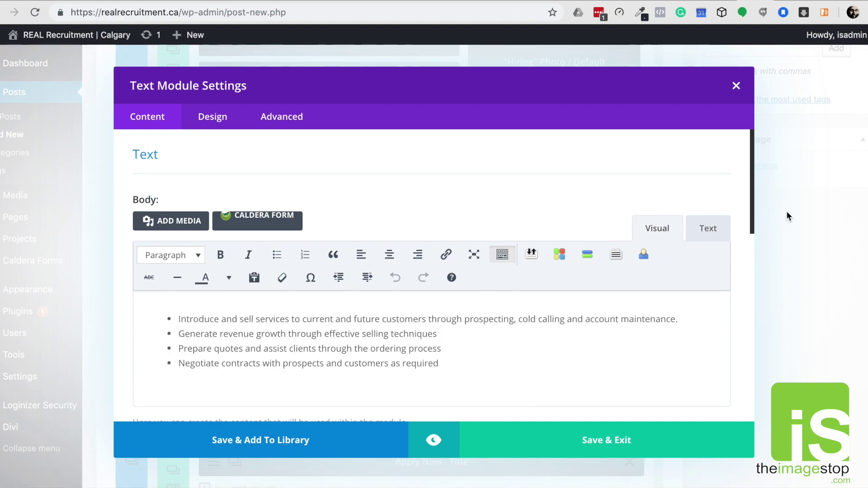
click(736, 88)
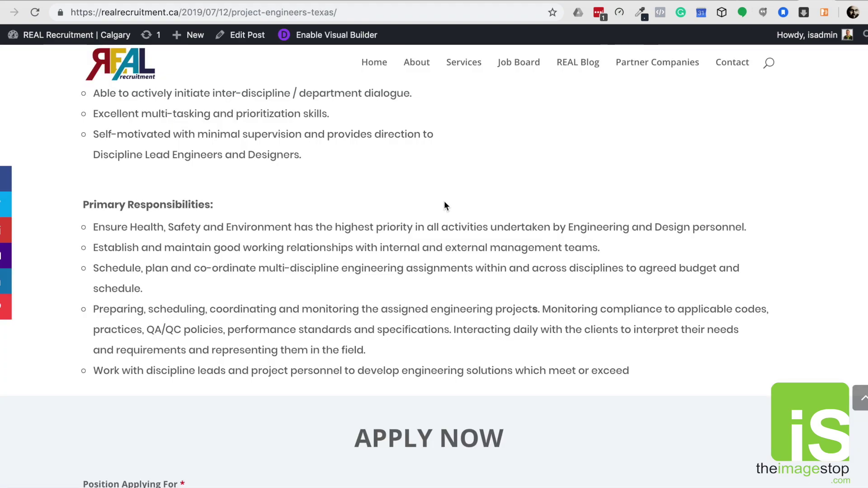
Step: Examine the Primary Responsibilities heading and bulleted list in the published Project Engineers – Texas post
scroll(446, 199, down, 2)
scroll(342, 201, up, 4)
scroll(341, 202, up, 1)
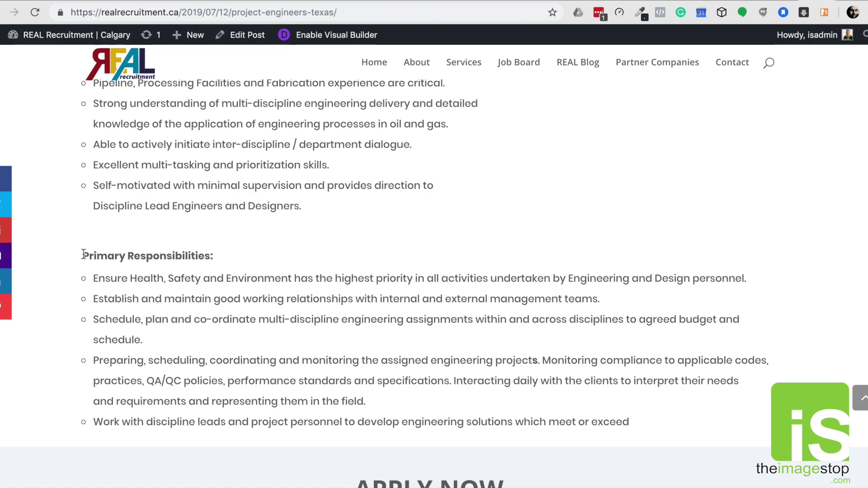
drag(84, 255, 209, 256)
drag(98, 278, 633, 422)
scroll(638, 414, up, 3)
click(478, 256)
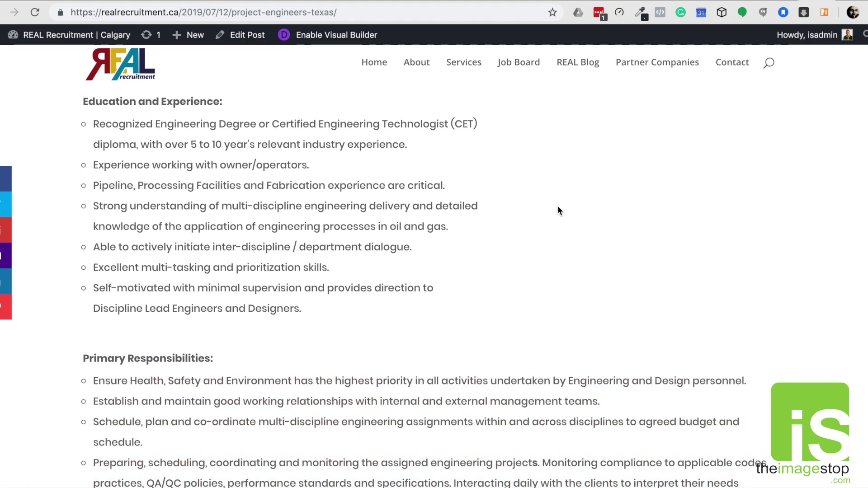
Step: Return to the new post and delete the lower pair of Qualifications title and details modules
key(ctrl+Tab)
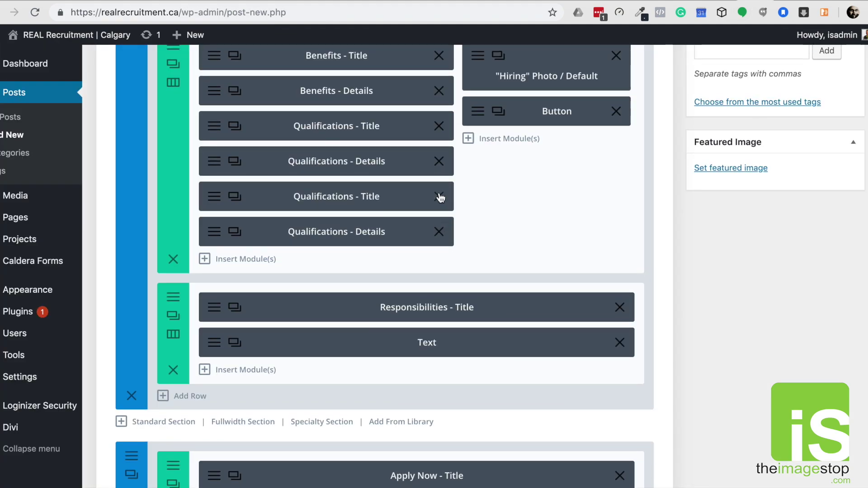
click(439, 196)
click(439, 197)
scroll(497, 164, up, 1)
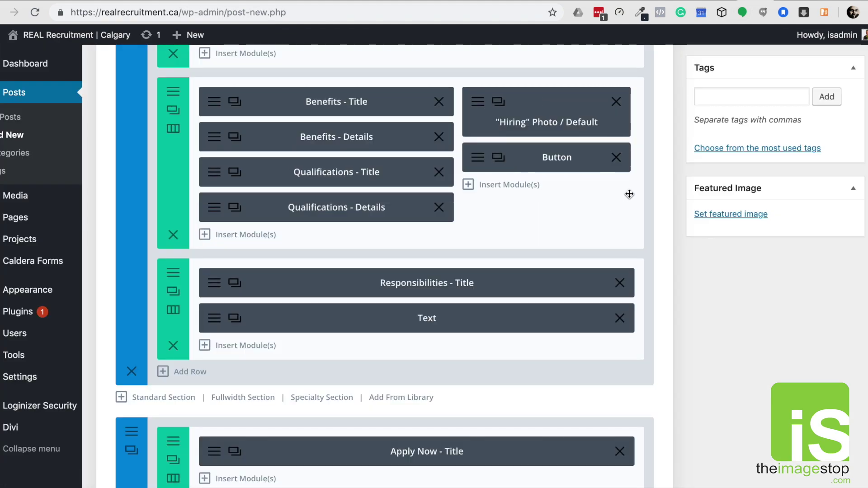
scroll(461, 184, up, 1)
scroll(519, 203, up, 1)
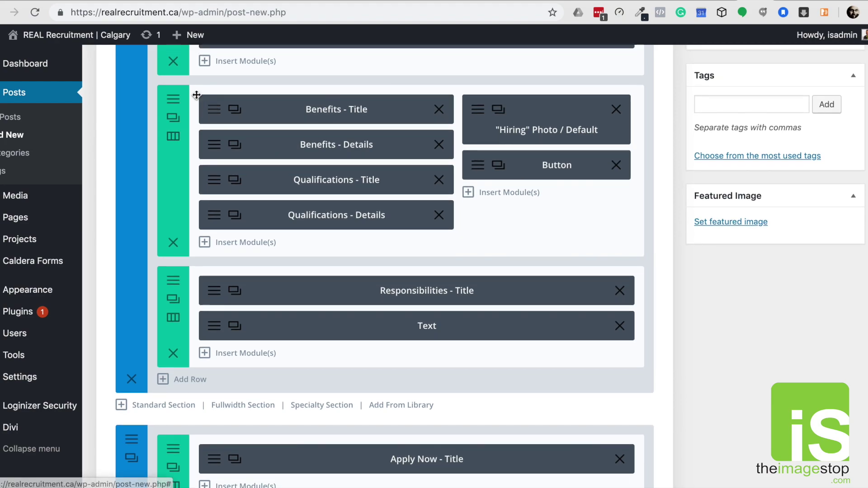
Step: Review the Apply Now and Application Form modules in the new post and the matching form in the published job post
scroll(243, 307, down, 2)
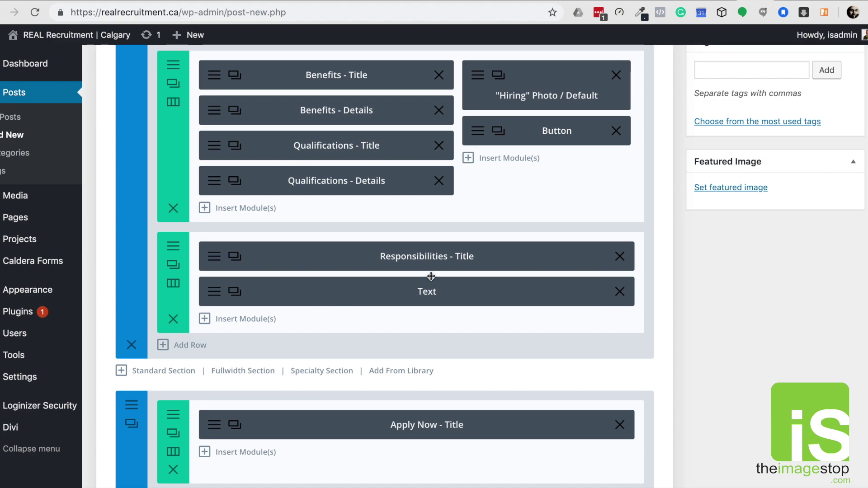
scroll(396, 283, down, 6)
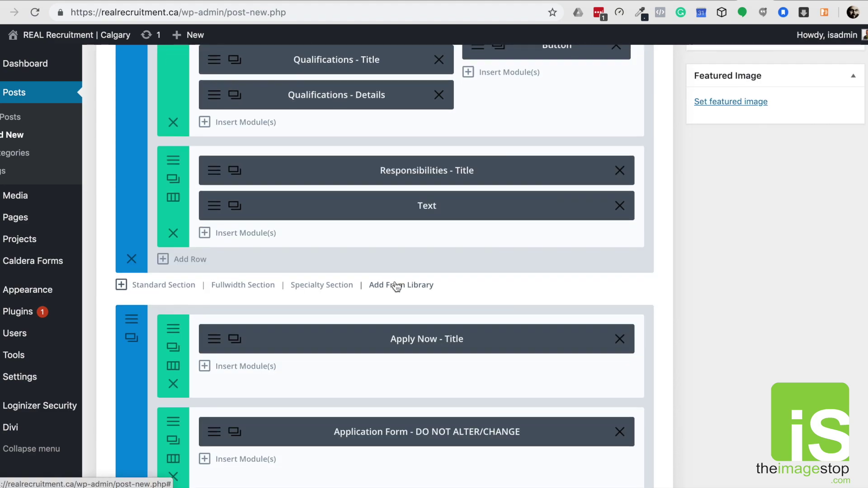
scroll(396, 282, down, 4)
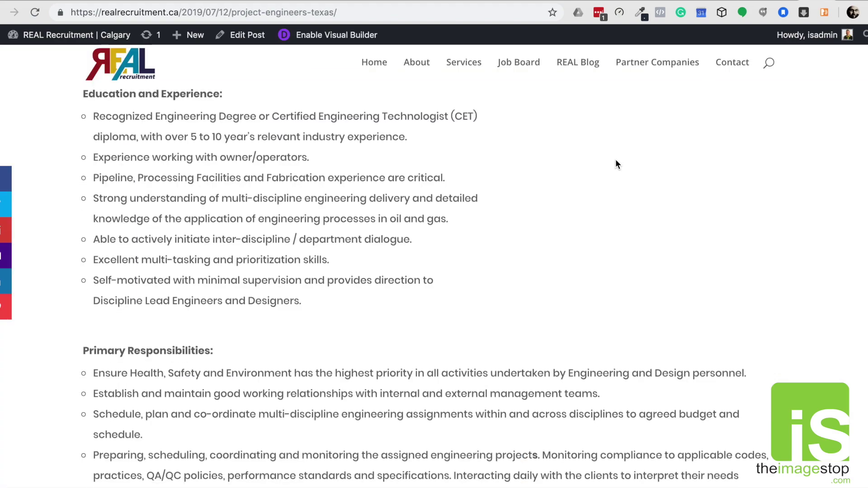
scroll(615, 159, down, 10)
scroll(615, 159, up, 7)
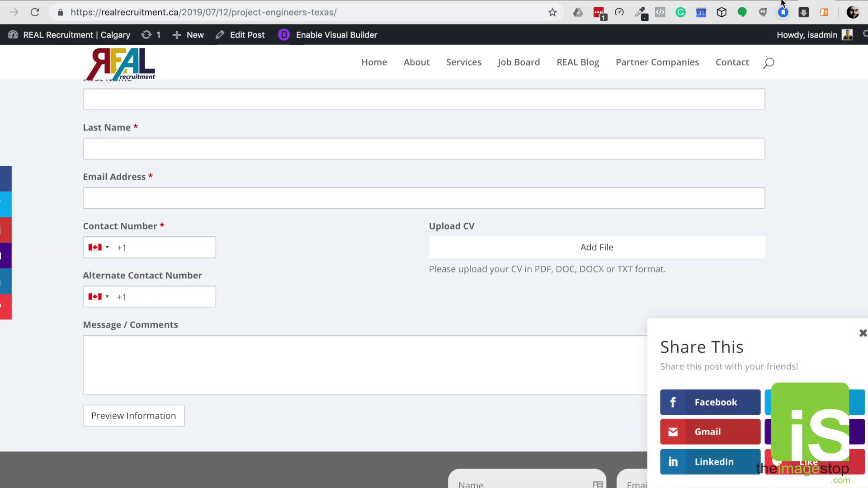
scroll(475, 367, up, 3)
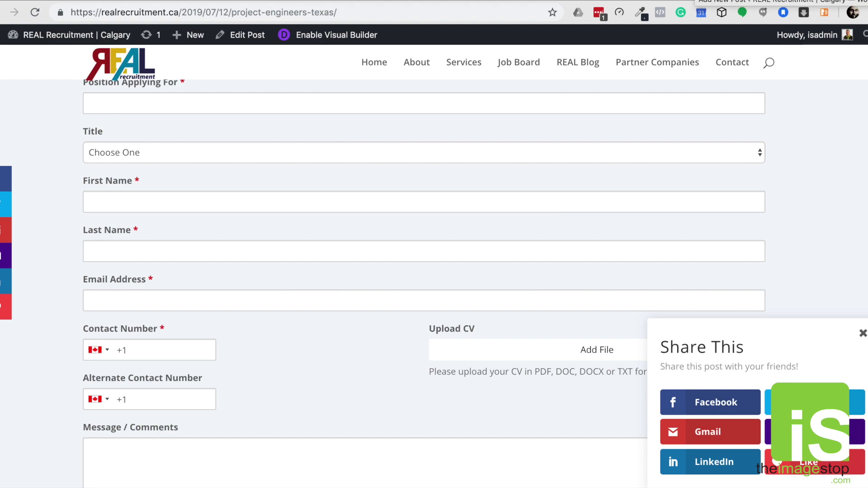
Step: Compare the footer modules in the new post with the published post's contact footer, dismissing the Share This pop-up
click(695, 0)
scroll(602, 154, down, 5)
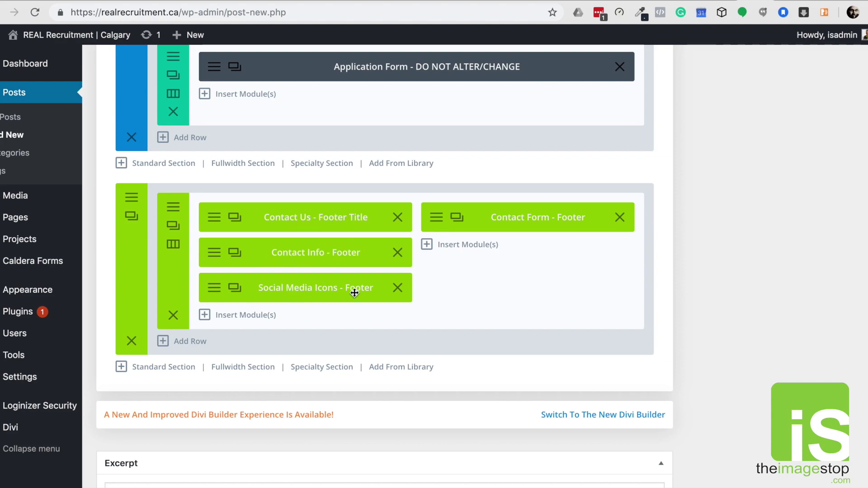
click(828, 1)
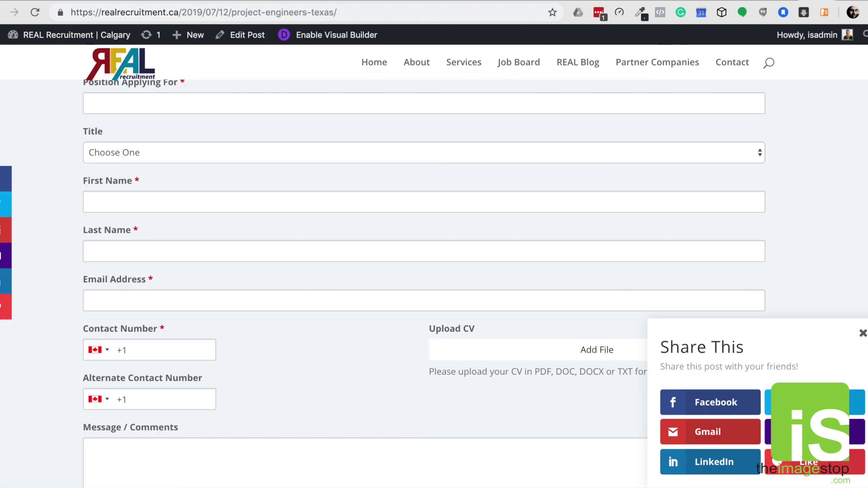
scroll(637, 136, down, 10)
scroll(638, 145, down, 3)
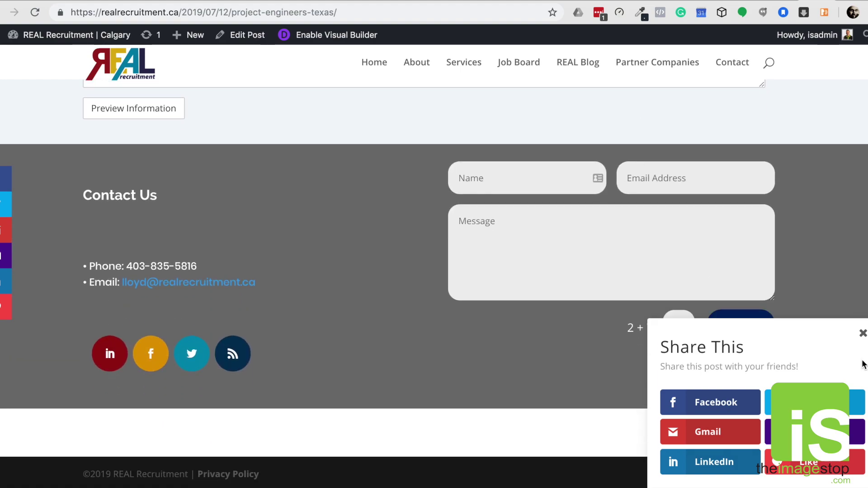
click(863, 333)
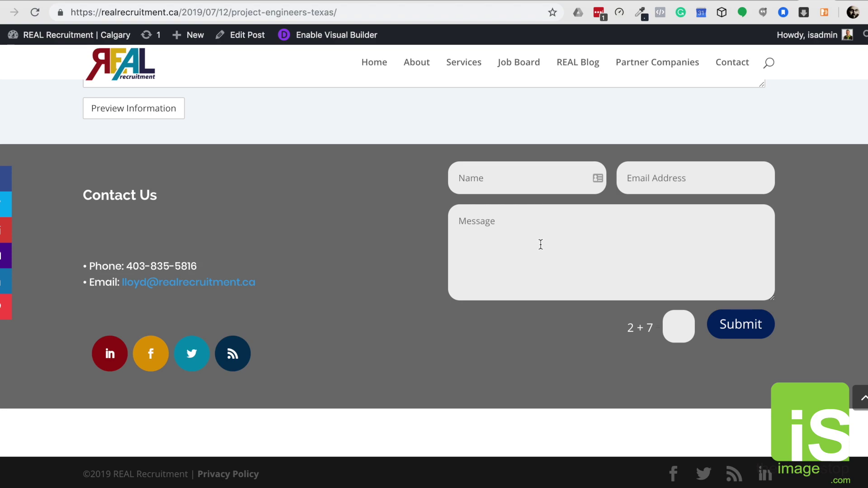
scroll(540, 245, up, 5)
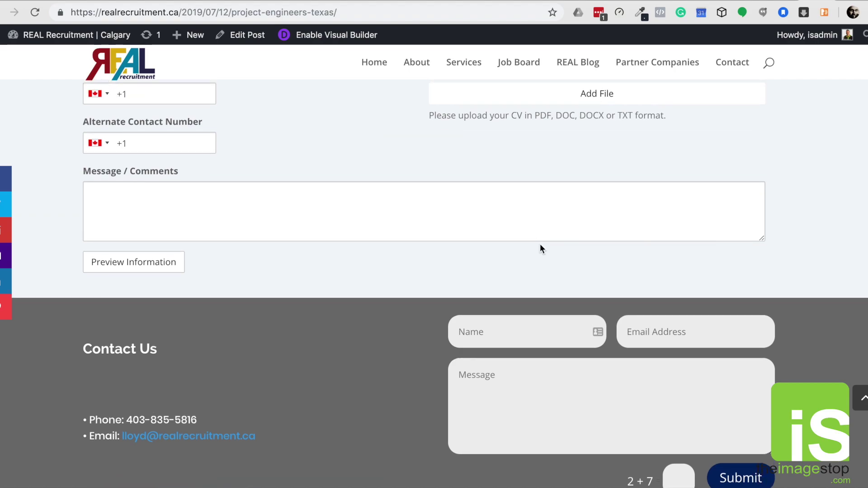
scroll(540, 248, up, 20)
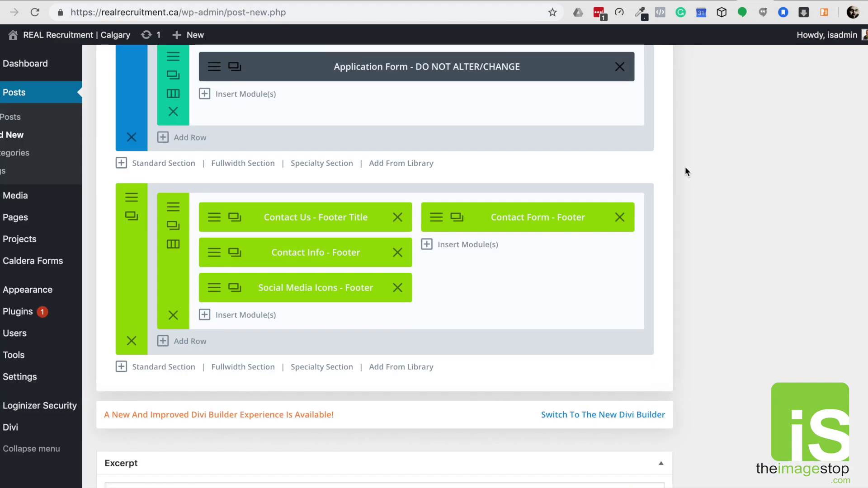
Step: Review the new post's main content modules and its category, tag and featured image options
scroll(685, 171, up, 10)
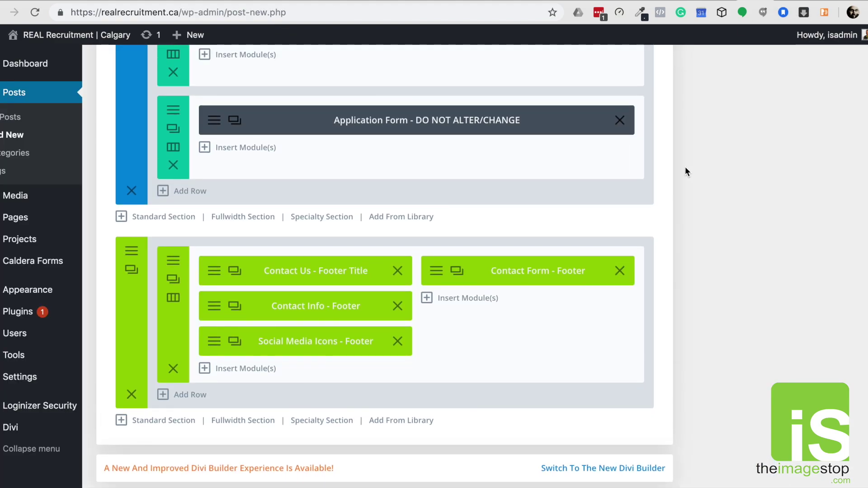
scroll(685, 166, up, 5)
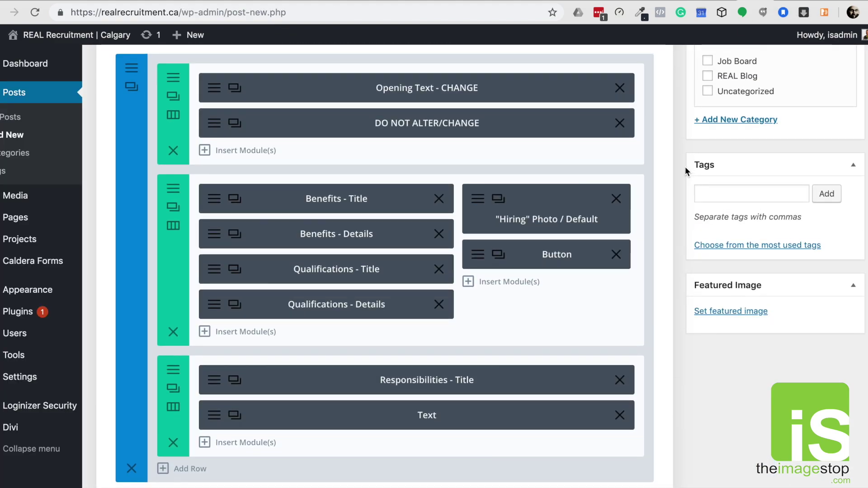
scroll(721, 387, down, 1)
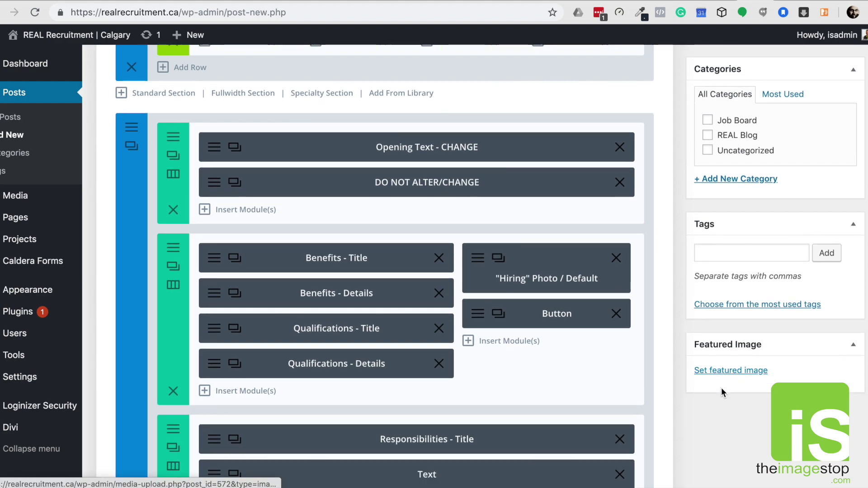
Step: Examine how the recent postings are listed on the site's Job Board page
scroll(702, 378, up, 2)
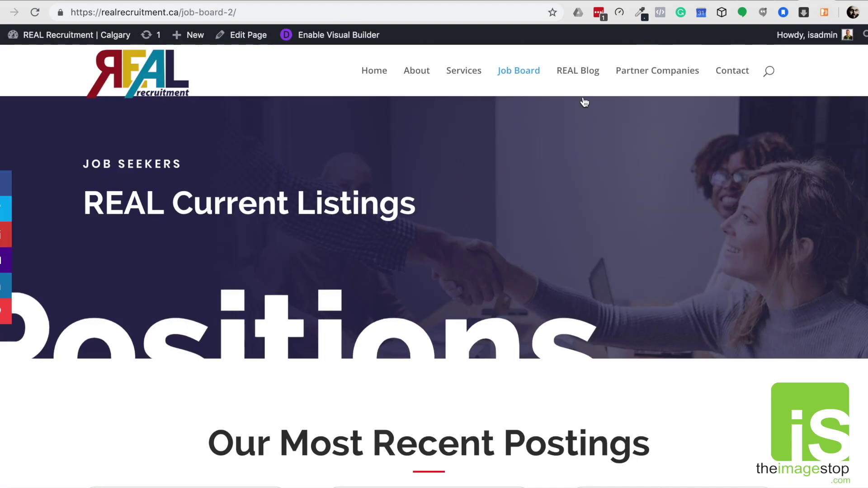
scroll(442, 178, down, 10)
scroll(440, 175, up, 2)
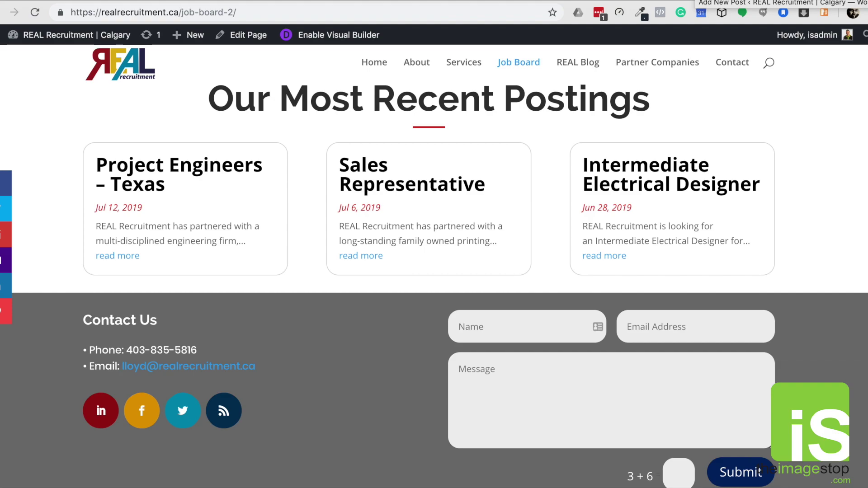
Step: View the images available for the new post's featured image without selecting one
click(723, 1)
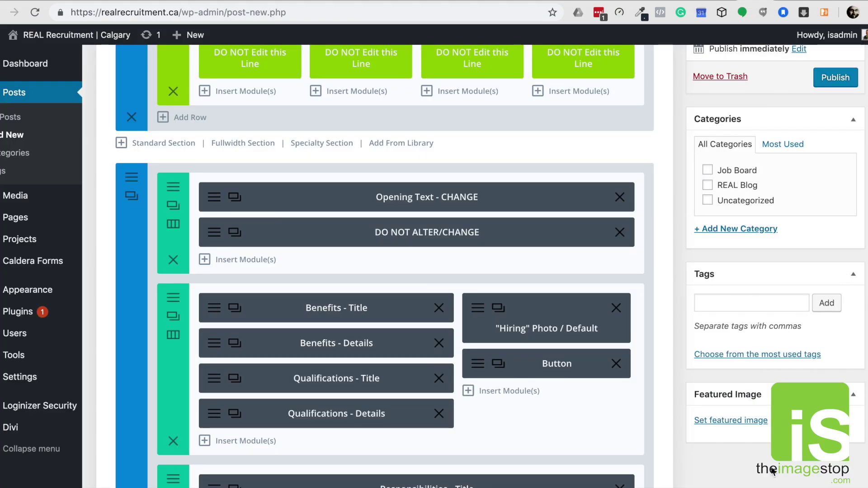
click(735, 422)
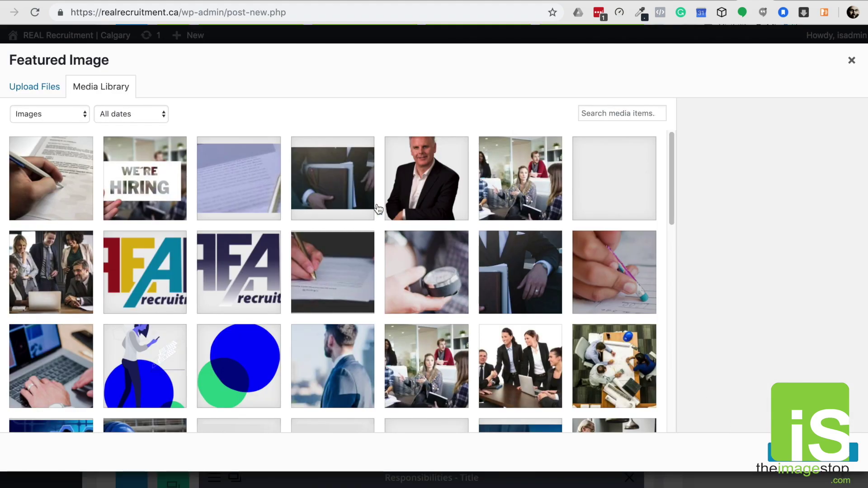
click(851, 61)
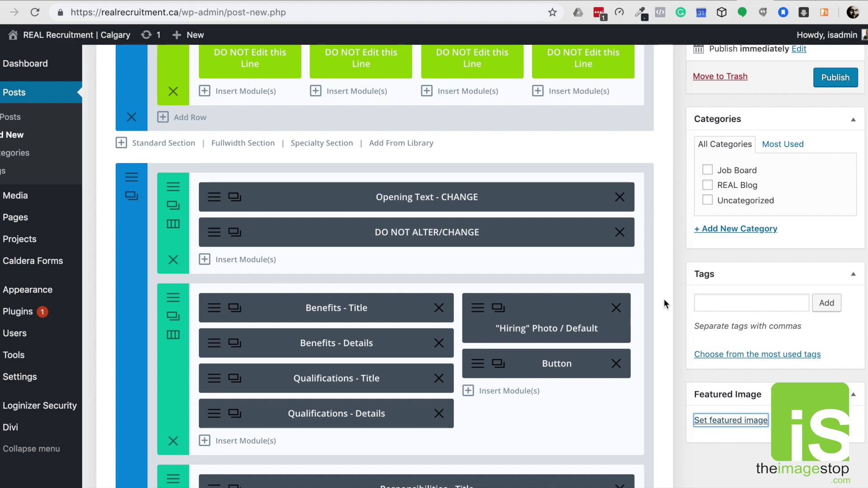
Step: Assign the new post to the Job Board category
scroll(663, 300, up, 3)
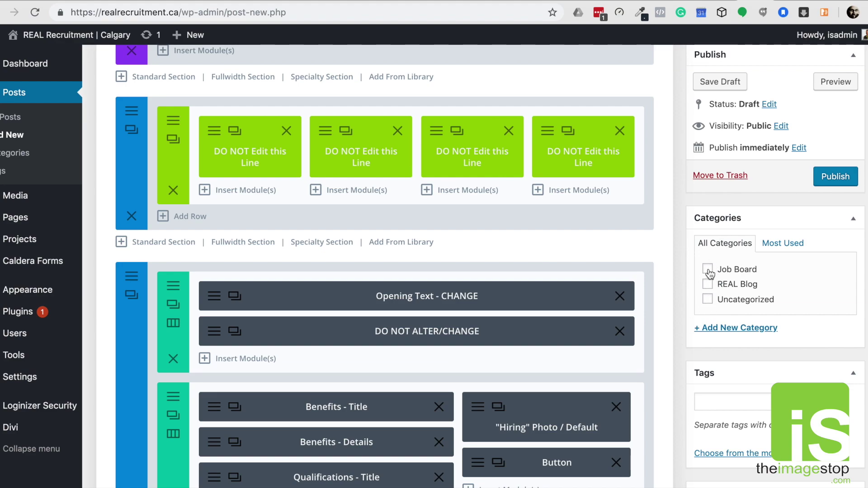
click(708, 269)
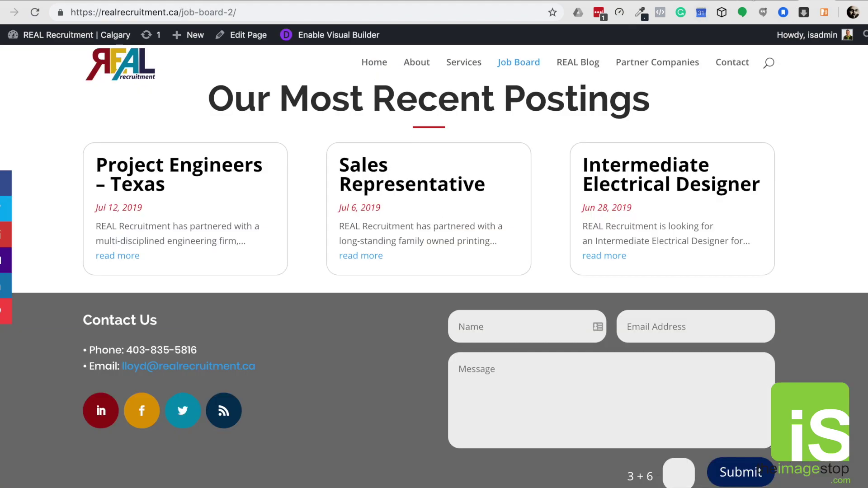
Step: Open the site's REAL Blog page and view its News and Information section
click(584, 63)
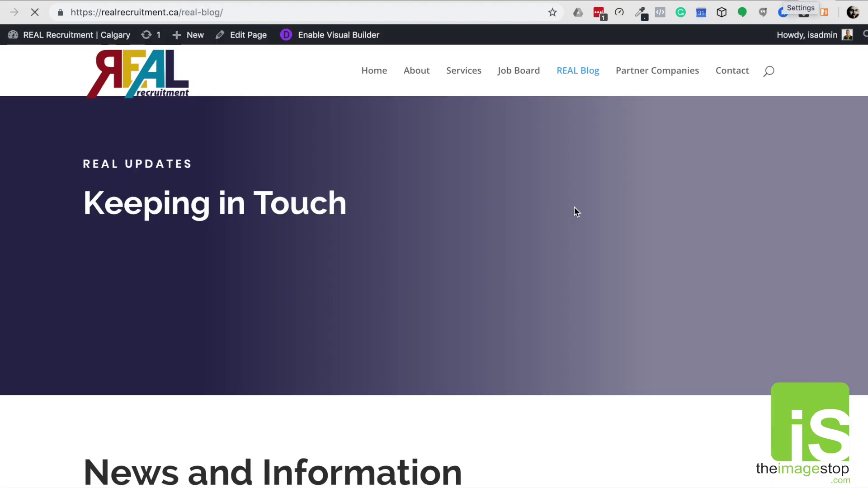
scroll(578, 211, down, 8)
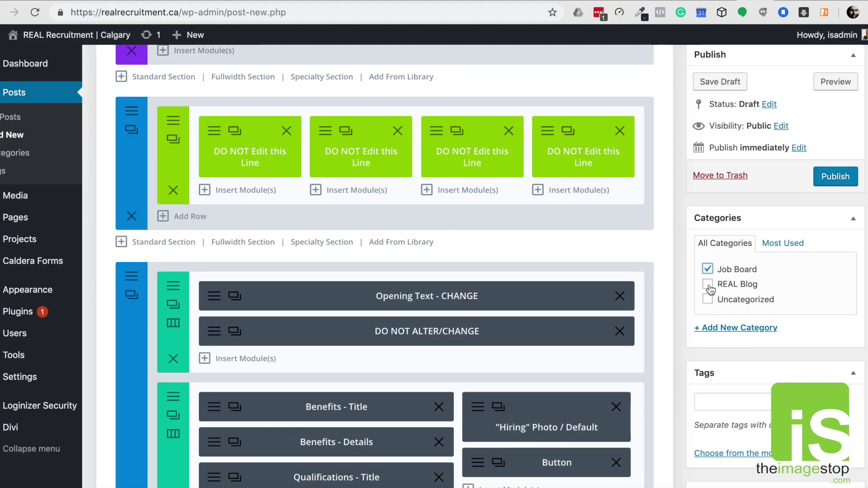
Step: Try the REAL Blog category in place of Job Board on the new post, and restore Job Board
click(708, 284)
click(708, 270)
click(708, 285)
click(708, 269)
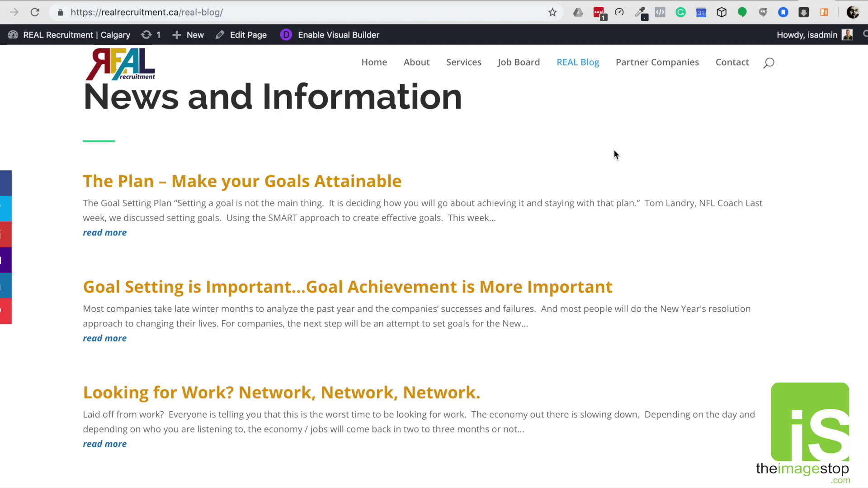
Step: Examine how the blog articles are listed on the site's REAL Blog page
scroll(354, 138, up, 2)
scroll(352, 144, down, 2)
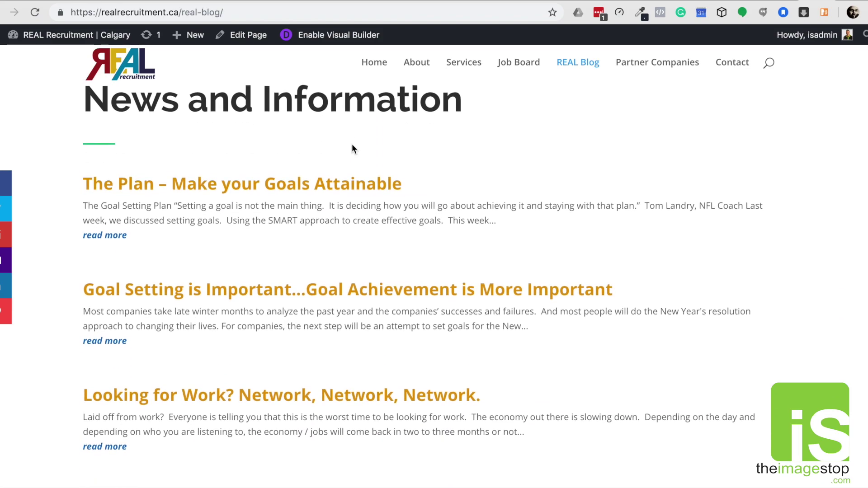
scroll(475, 280, down, 1)
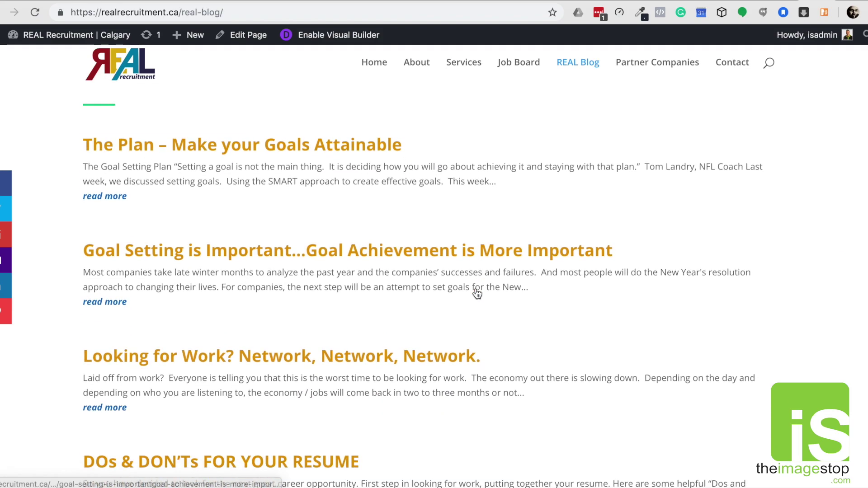
scroll(477, 294, down, 2)
Step: Set the new post's page layout to Fullwidth and its post title to Hide in the Divi page settings
click(769, 1)
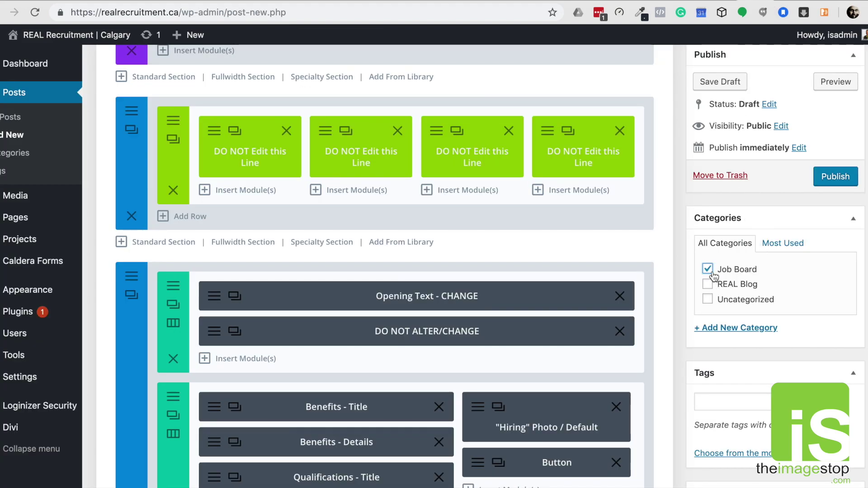
scroll(713, 271, up, 5)
scroll(712, 272, up, 1)
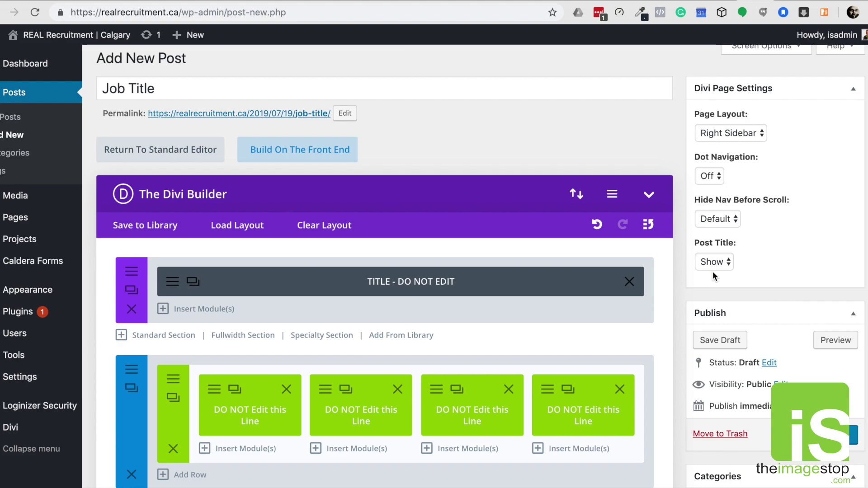
click(743, 135)
click(729, 169)
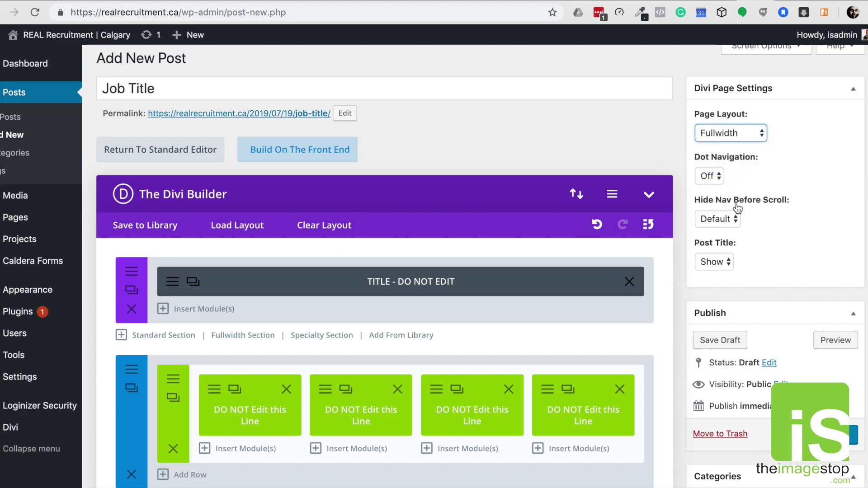
click(726, 263)
click(722, 275)
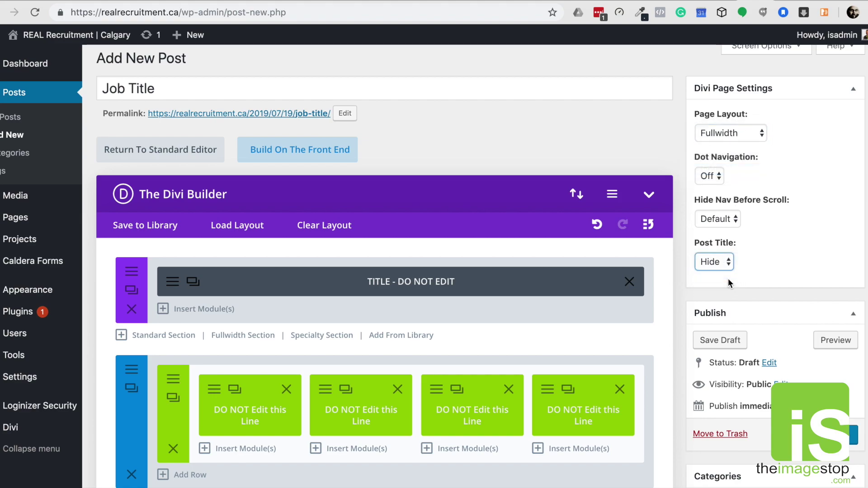
scroll(818, 131, down, 1)
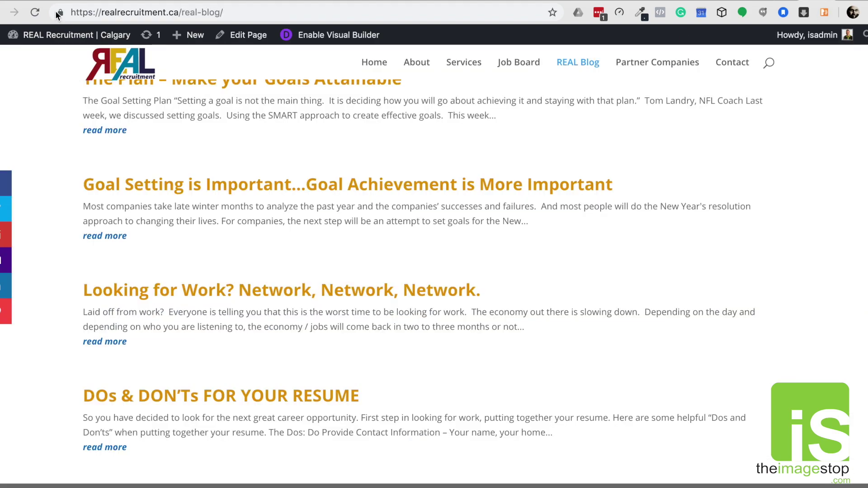
Step: Open the Sales Representative posting from the site's Job Board and review its published layout and content
click(523, 63)
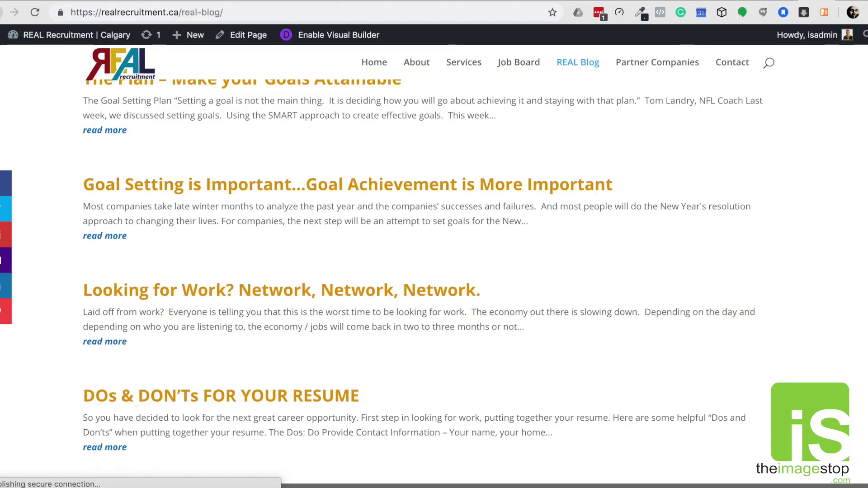
scroll(601, 201, down, 1)
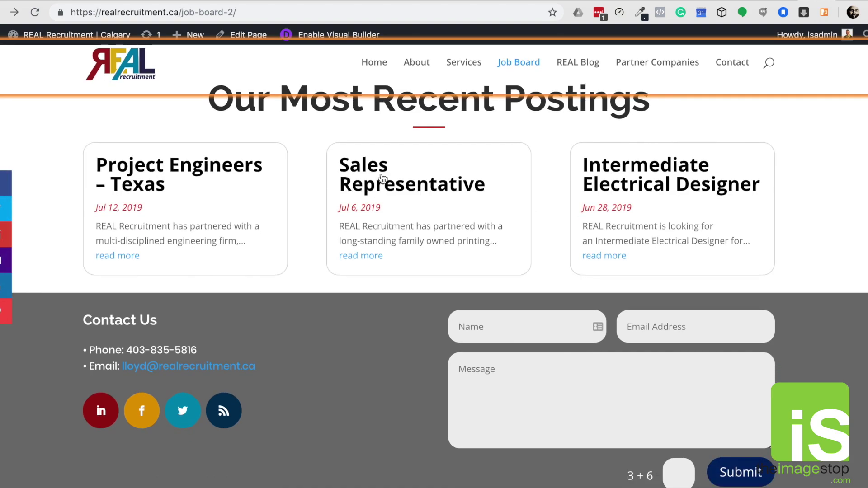
click(681, 61)
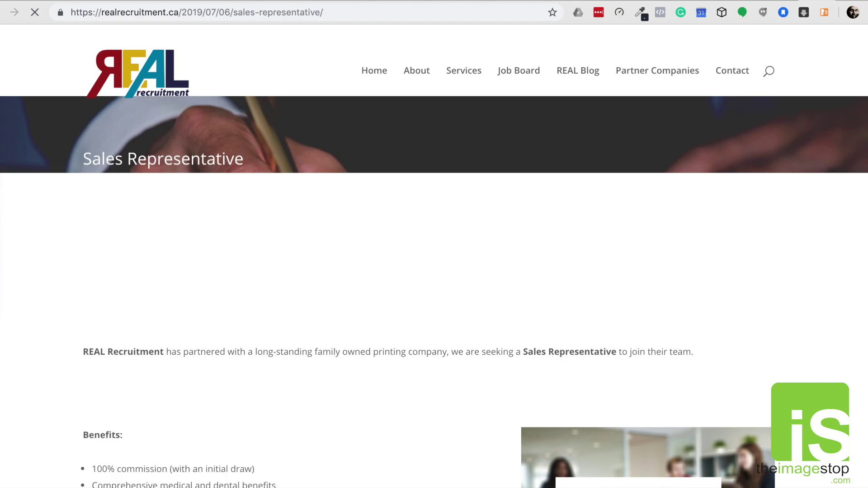
scroll(441, 234, down, 5)
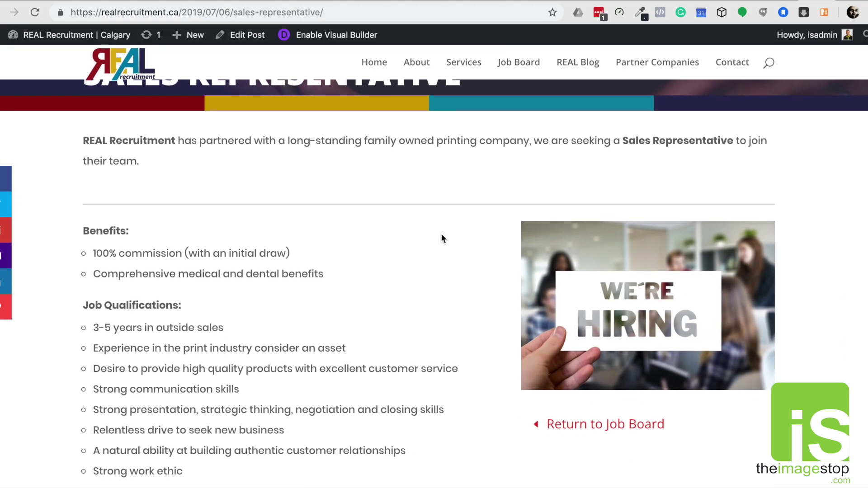
scroll(442, 233, down, 10)
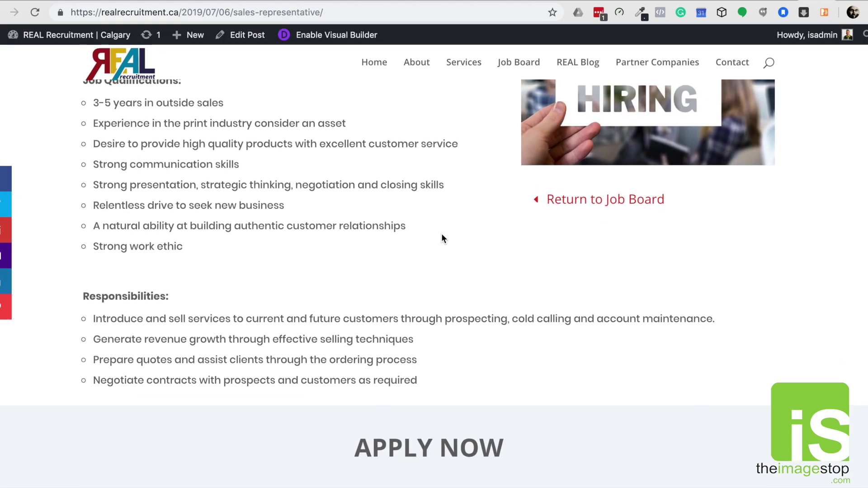
scroll(442, 234, up, 1)
scroll(442, 235, up, 10)
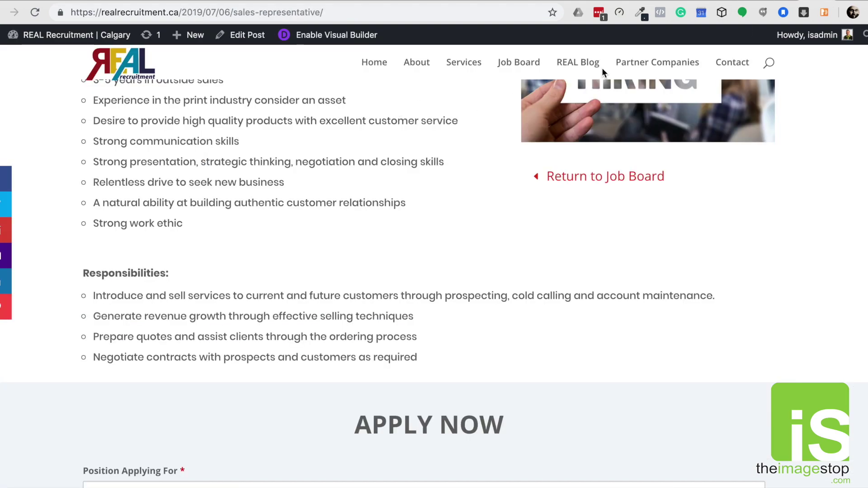
Step: Return to the Job Board page and view the Our Most Recent Postings section
click(518, 70)
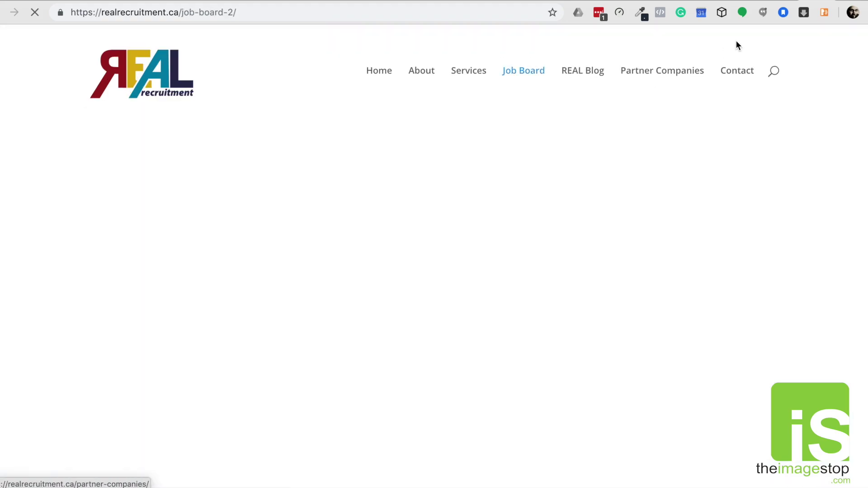
scroll(261, 310, down, 5)
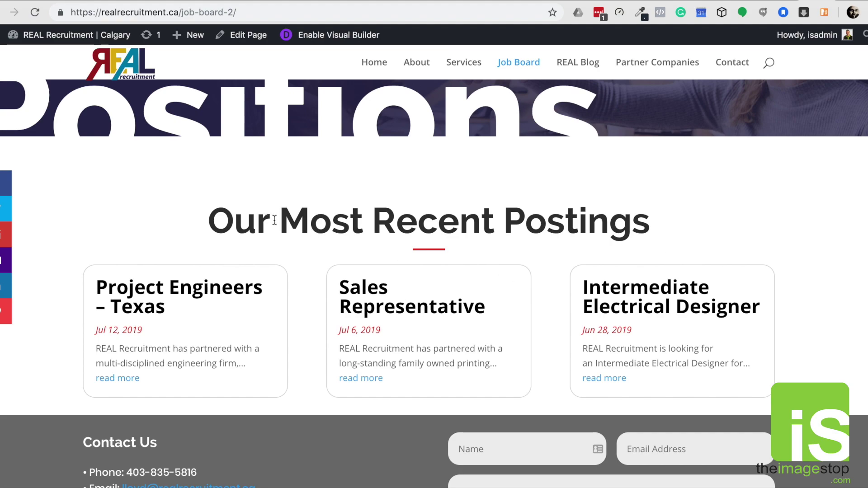
scroll(588, 323, down, 2)
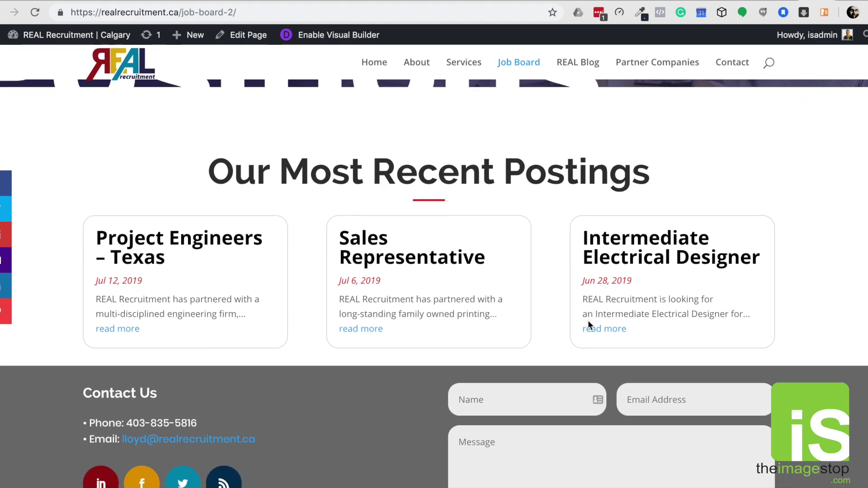